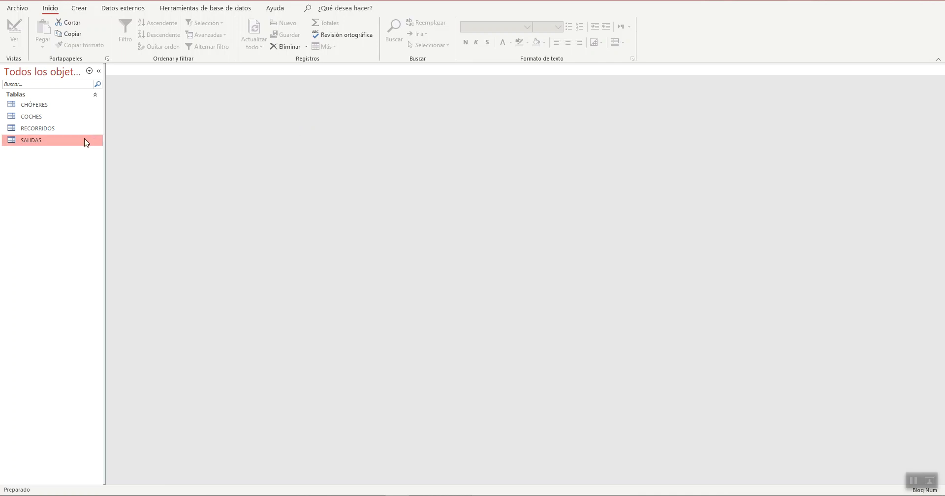
# Step: Open the SALIDAS table in Design view and select the FECHASALIDA field's data type
pyautogui.doubleClick(57, 141)
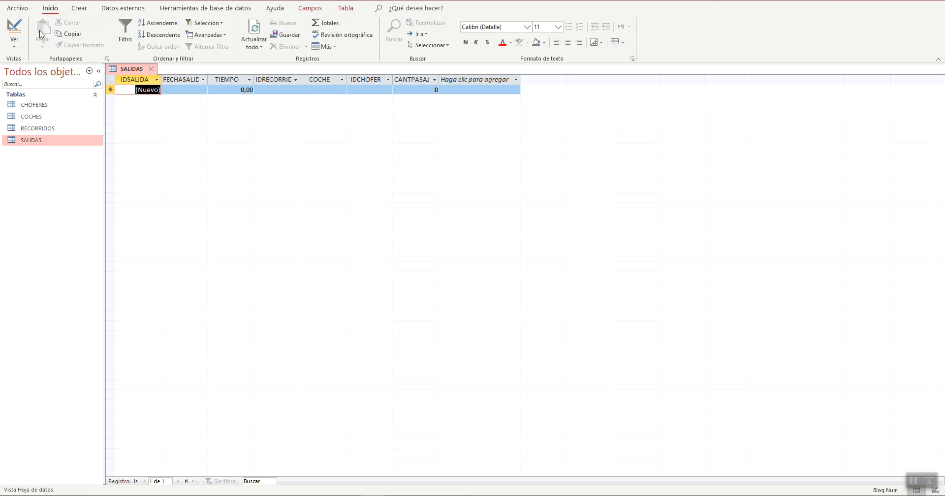
pyautogui.click(14, 30)
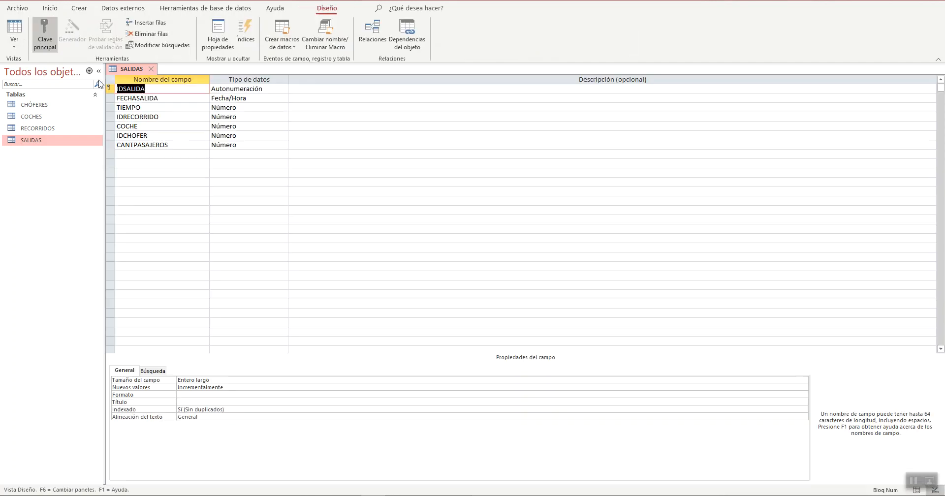
pyautogui.click(225, 99)
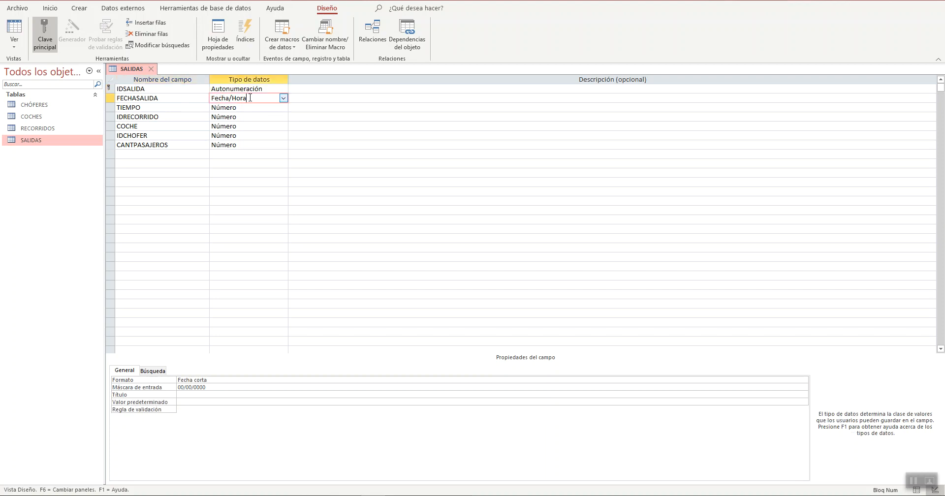
# Step: Examine FECHASALIDA's data type, format and input mask, comparing its field properties with those of TIEMPO
pyautogui.click(284, 98)
pyautogui.click(284, 99)
pyautogui.click(284, 99)
pyautogui.click(284, 98)
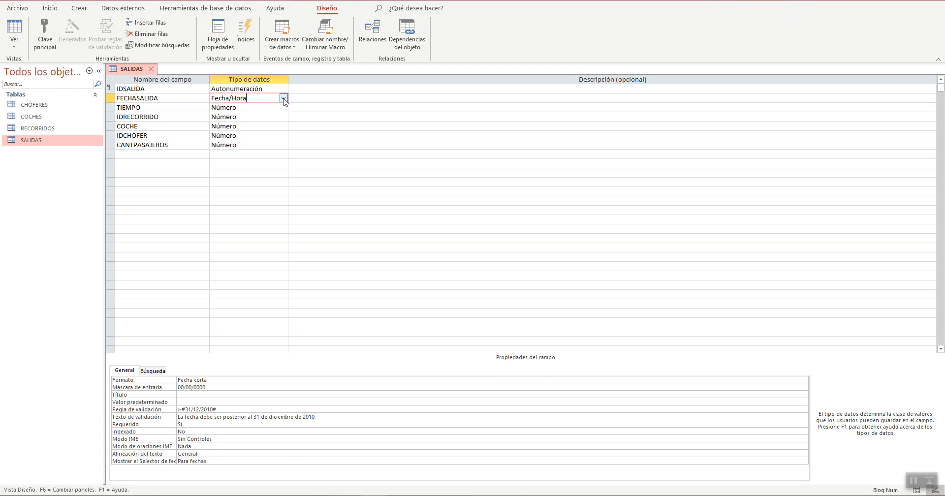
pyautogui.click(227, 379)
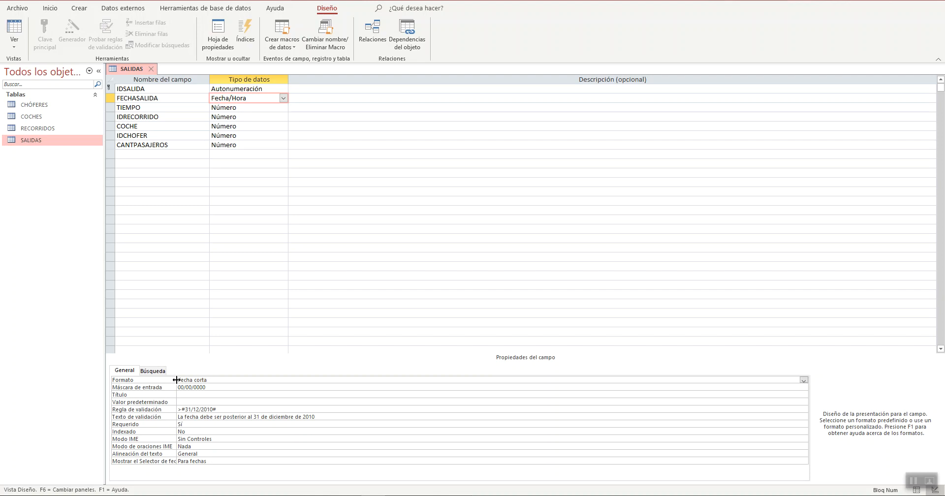
pyautogui.moveTo(177, 380); pyautogui.dragTo(204, 381)
pyautogui.click(123, 387)
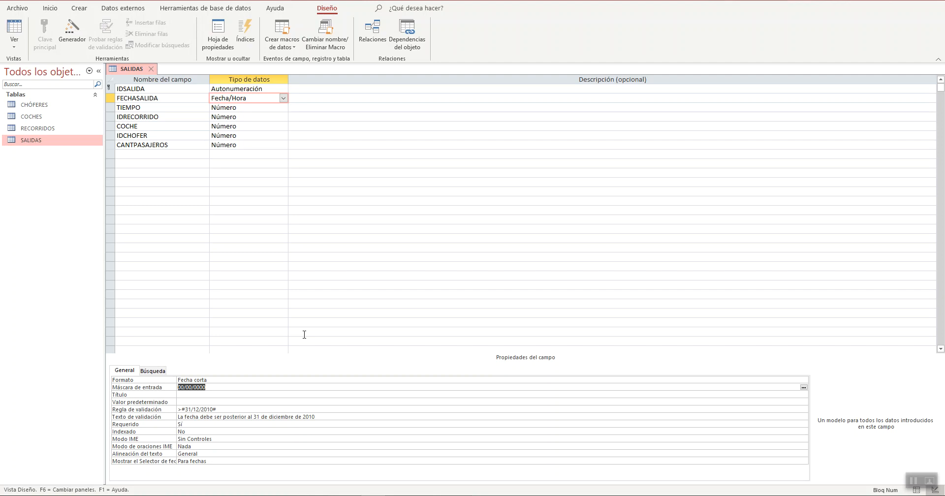
pyautogui.click(297, 276)
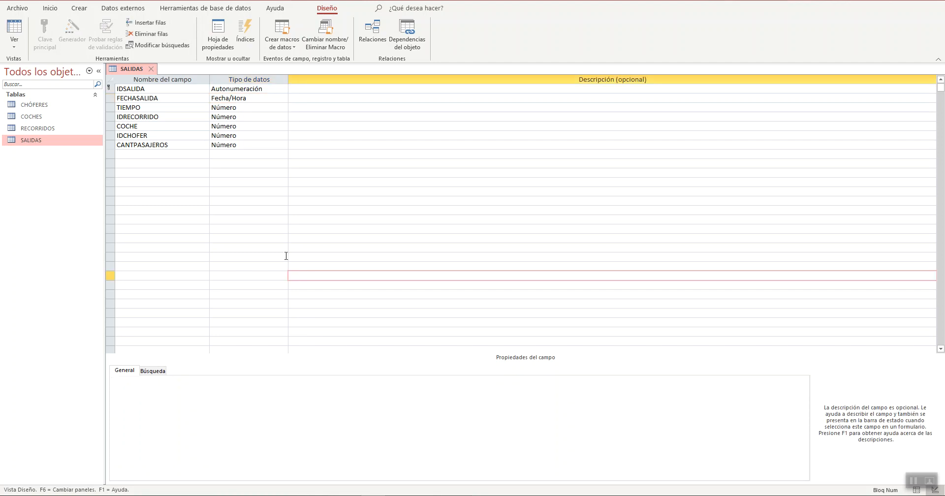
pyautogui.click(245, 108)
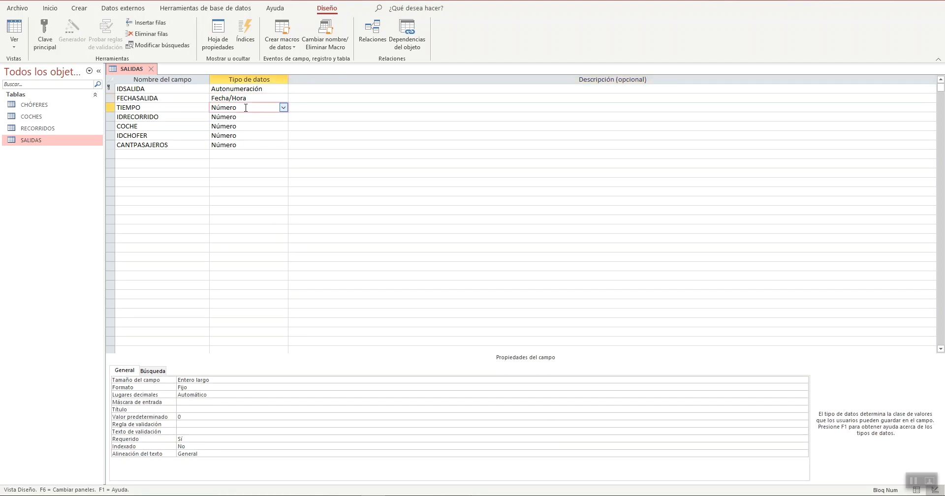
pyautogui.click(238, 100)
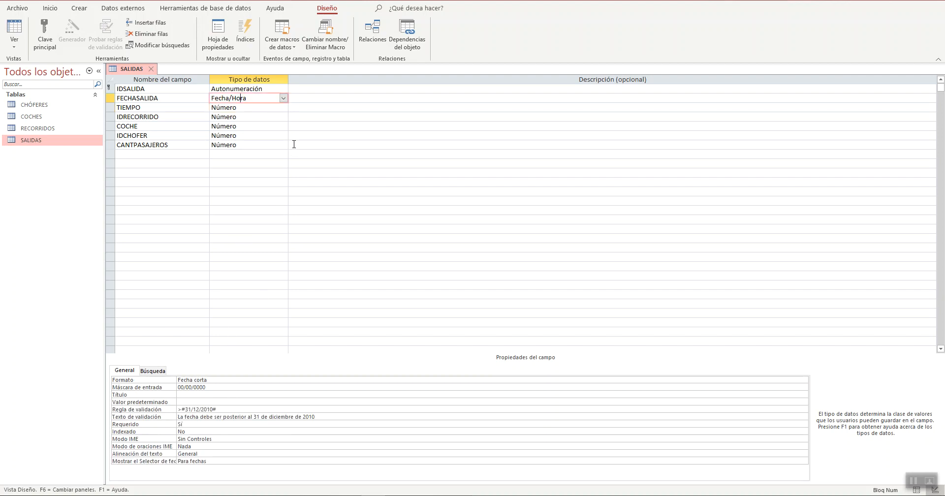
pyautogui.click(174, 99)
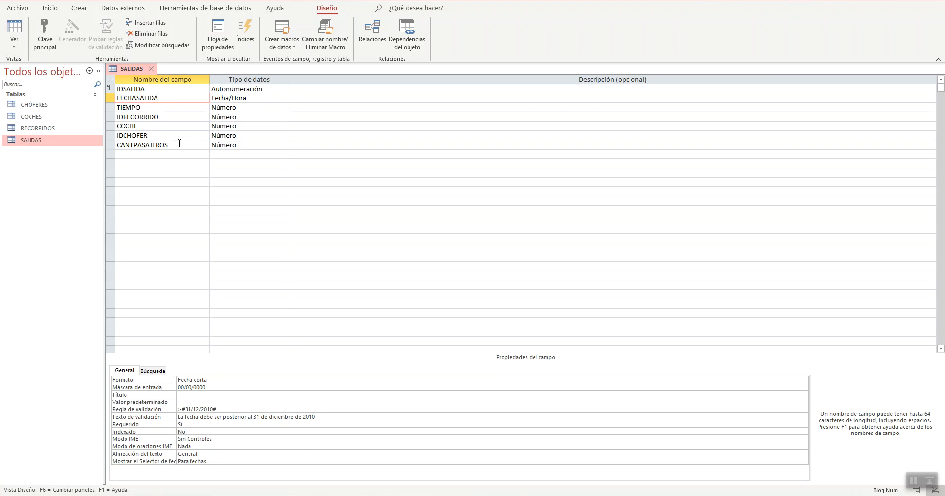
# Step: Clear FECHASALIDA's validation rule and re-enter it as >31/12/2010
pyautogui.click(239, 409)
pyautogui.click(143, 412)
pyautogui.press('Delete')
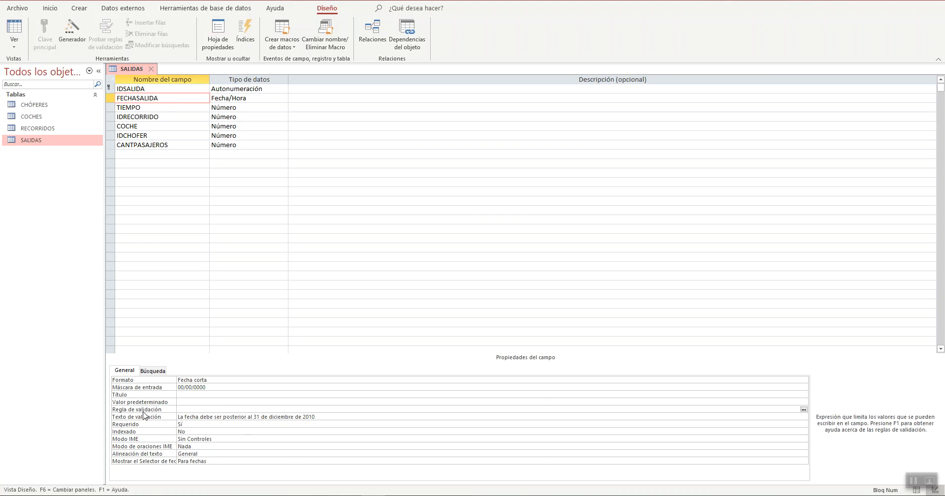
pyautogui.write('>31/12/2010')
pyautogui.click(372, 418)
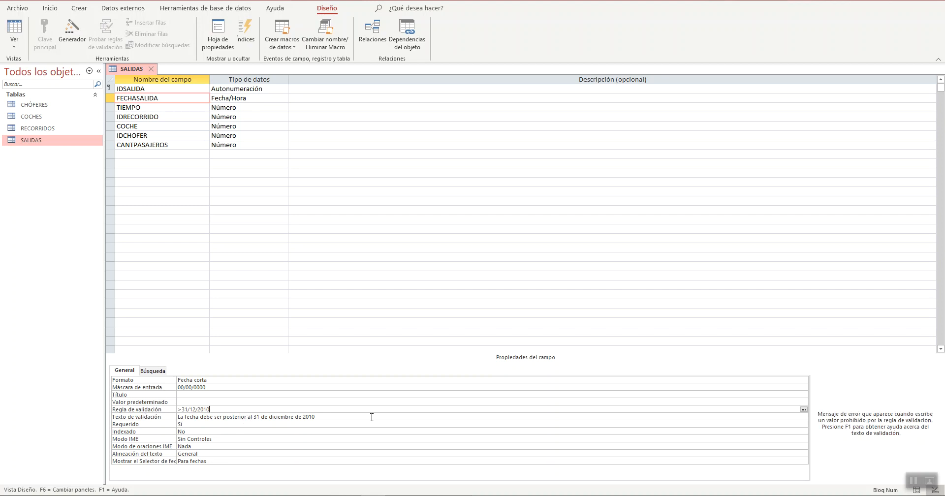
pyautogui.click(221, 410)
pyautogui.click(169, 412)
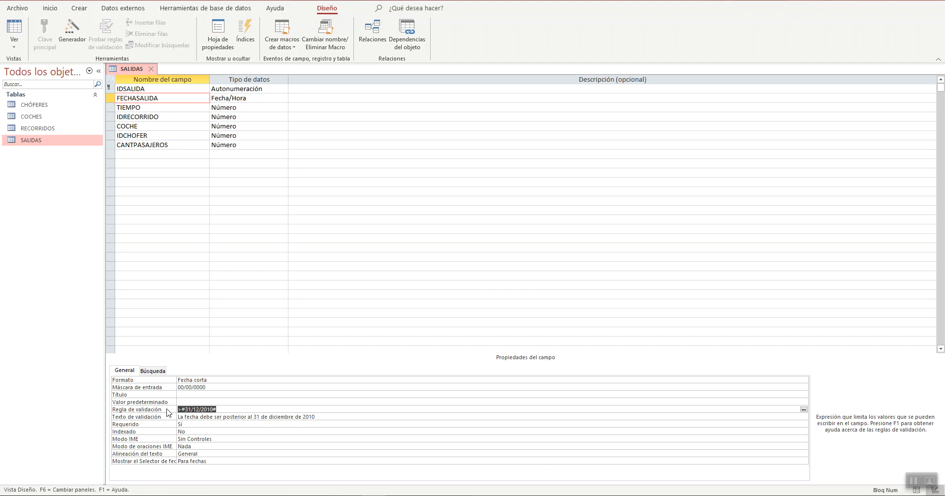
# Step: Copy FECHASALIDA's validation text, clear it and paste it back in the same property
pyautogui.click(115, 417)
pyautogui.hotkey('ctrl', 'c')
pyautogui.press('Delete')
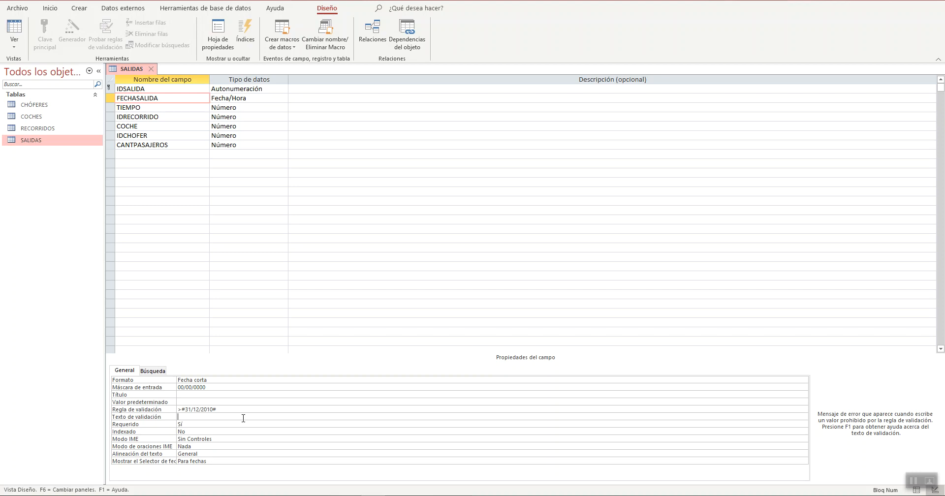
pyautogui.hotkey('ctrl', 'v')
pyautogui.moveTo(334, 416); pyautogui.dragTo(172, 419)
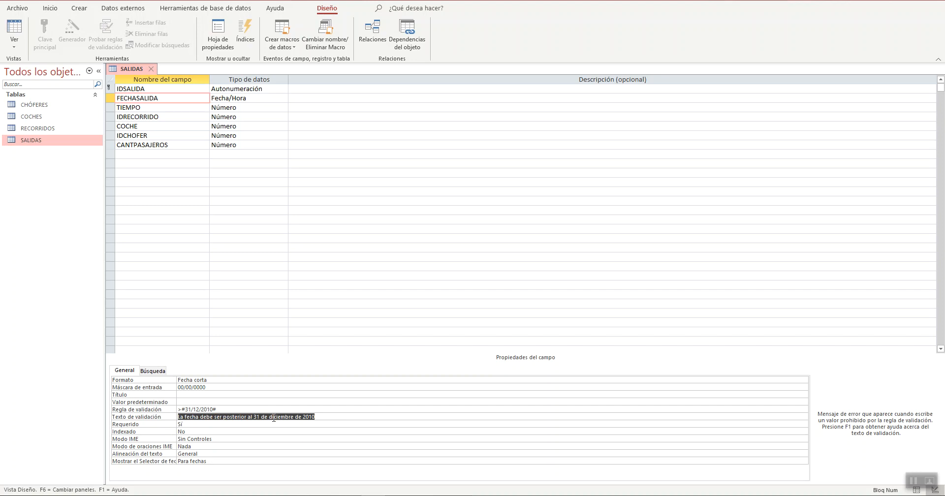
# Step: Clear FECHASALIDA's validation rule, then copy its validation text and clear that property as well
pyautogui.press('Up')
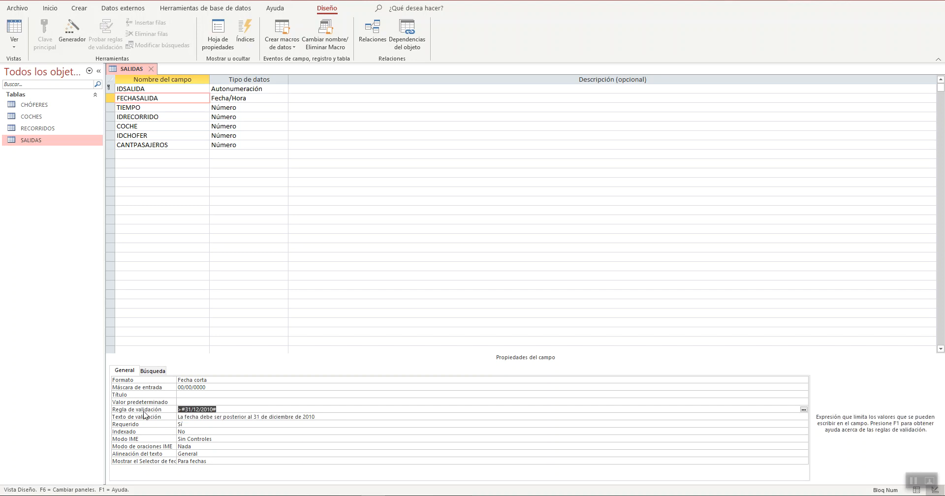
pyautogui.press('Delete')
pyautogui.moveTo(337, 419); pyautogui.dragTo(179, 413)
pyautogui.hotkey('ctrl', 'c')
pyautogui.press('Delete')
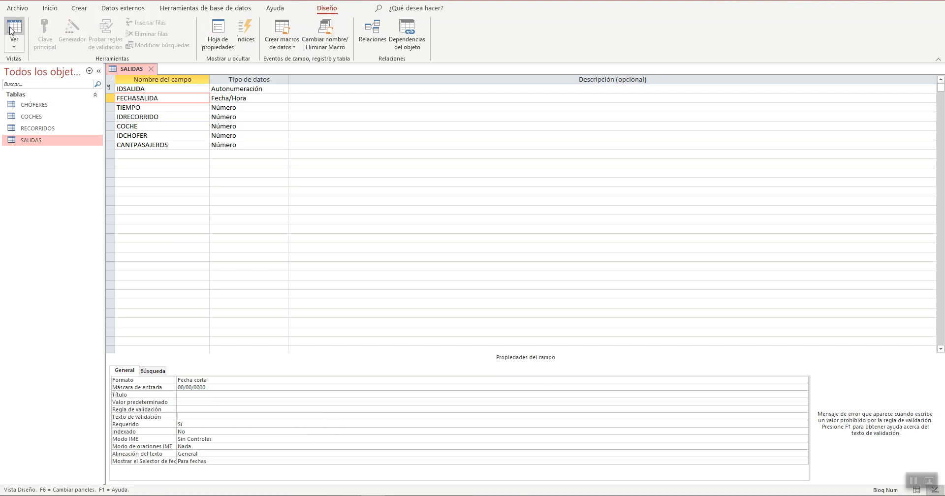
# Step: Switch the SALIDAS table to Datasheet view and select the FECHASALIDA column with the field tools showing
pyautogui.click(14, 44)
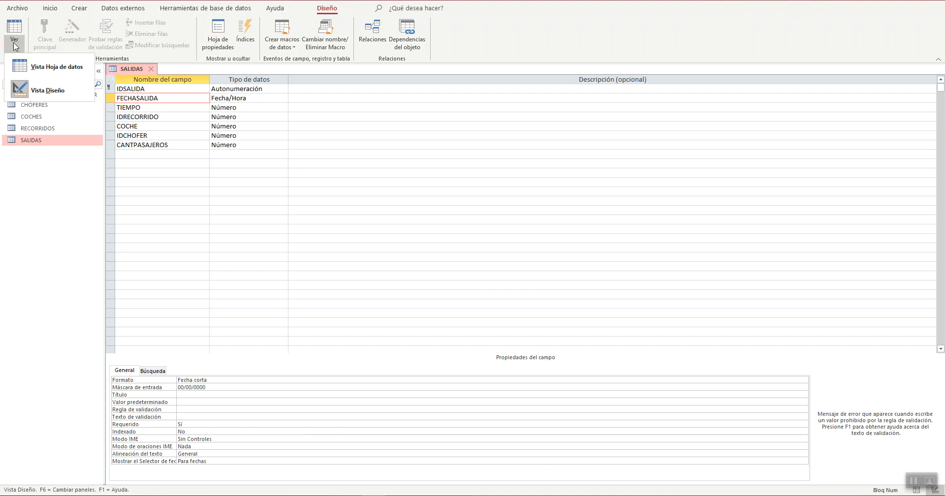
pyautogui.click(25, 66)
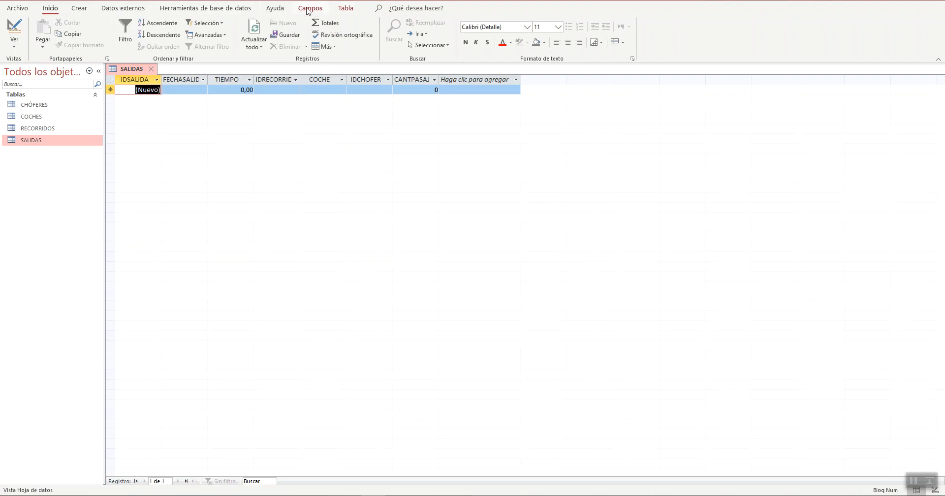
pyautogui.click(308, 11)
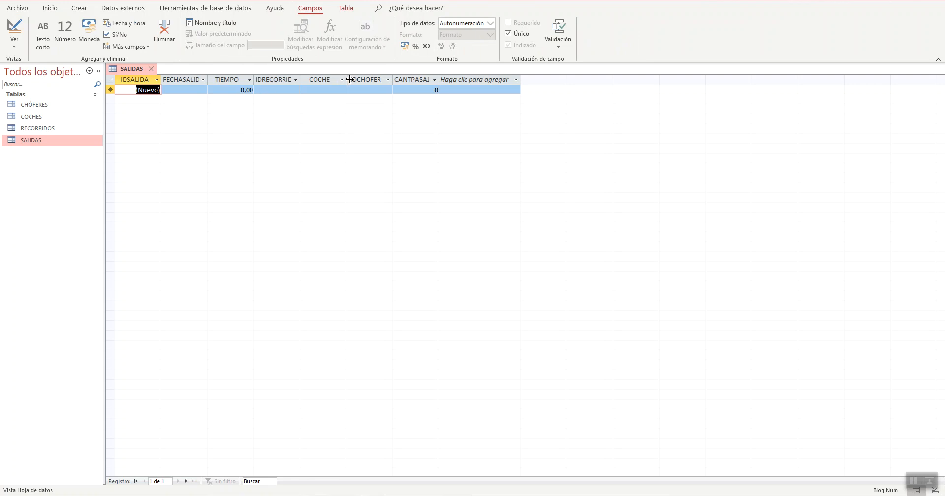
pyautogui.click(188, 80)
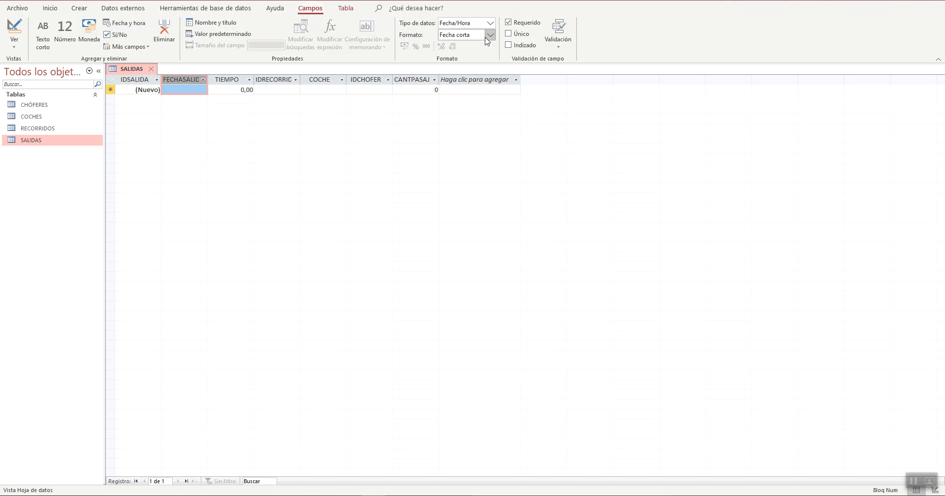
# Step: Open the expression builder for FECHASALIDA's field validation rule and look through the built-in functions and constants
pyautogui.click(559, 51)
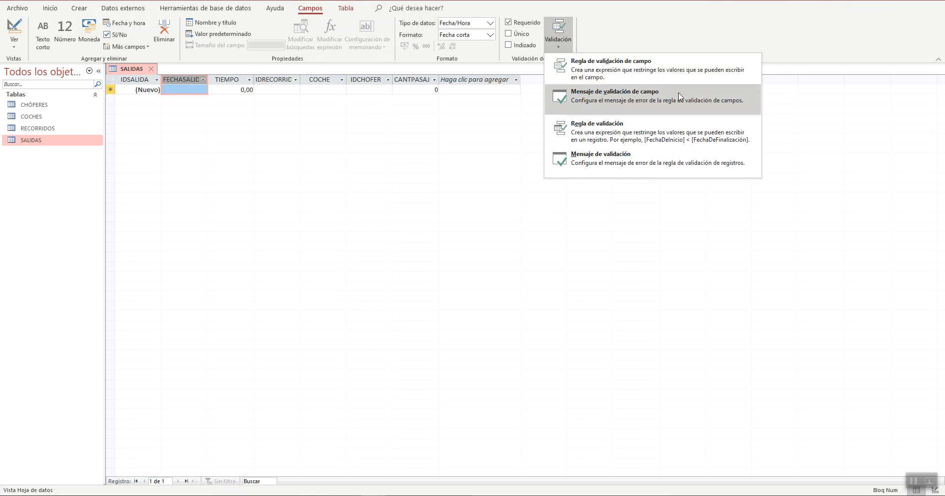
pyautogui.click(676, 75)
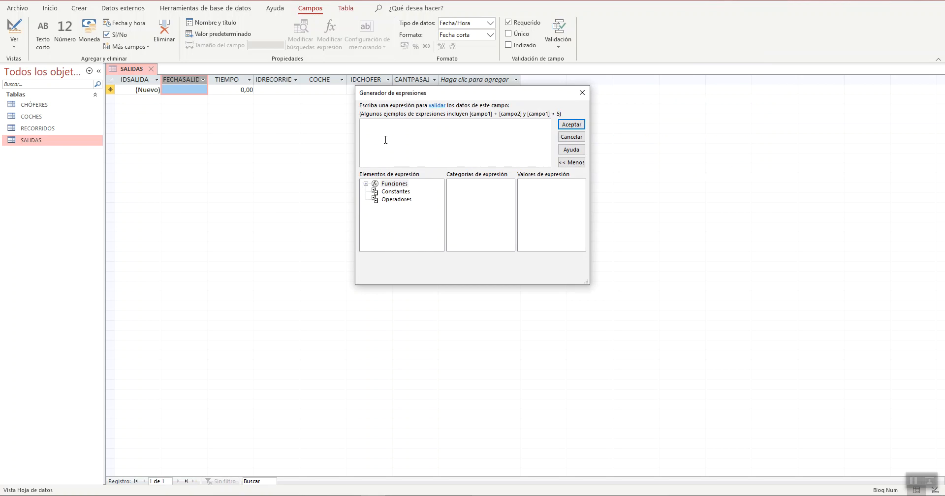
pyautogui.click(367, 184)
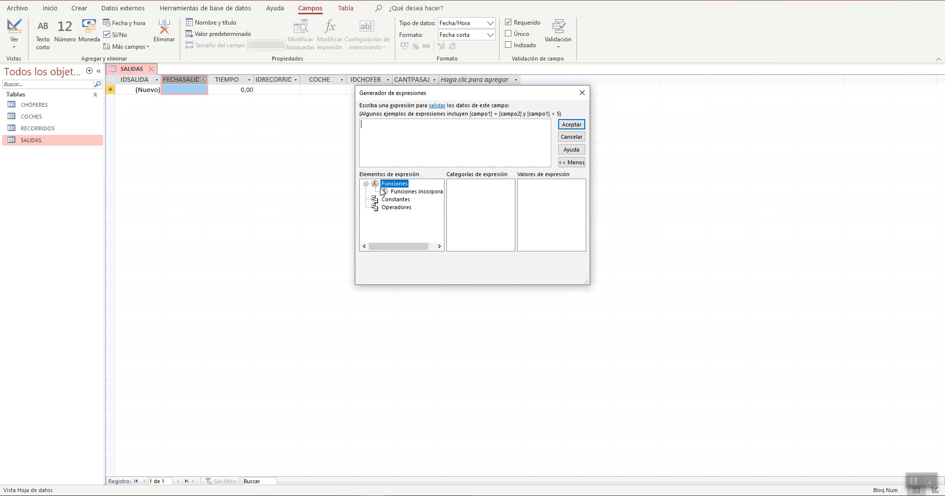
pyautogui.click(387, 192)
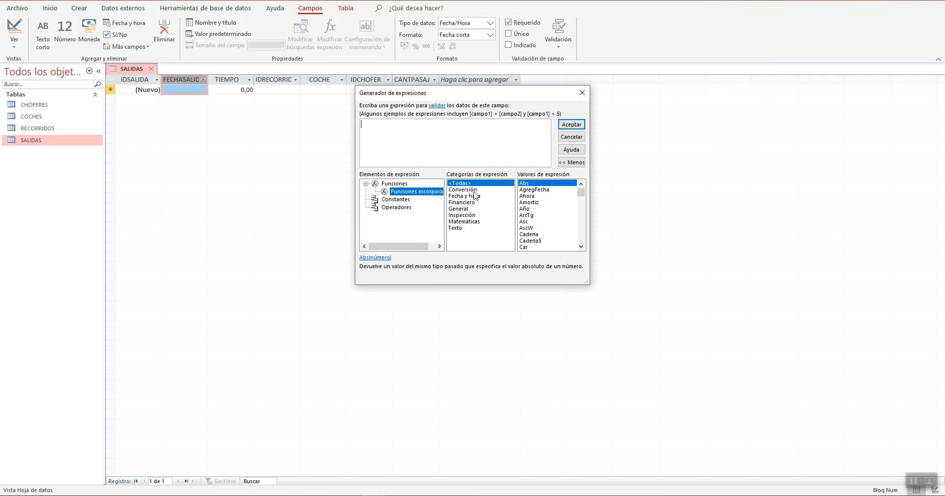
pyautogui.click(365, 185)
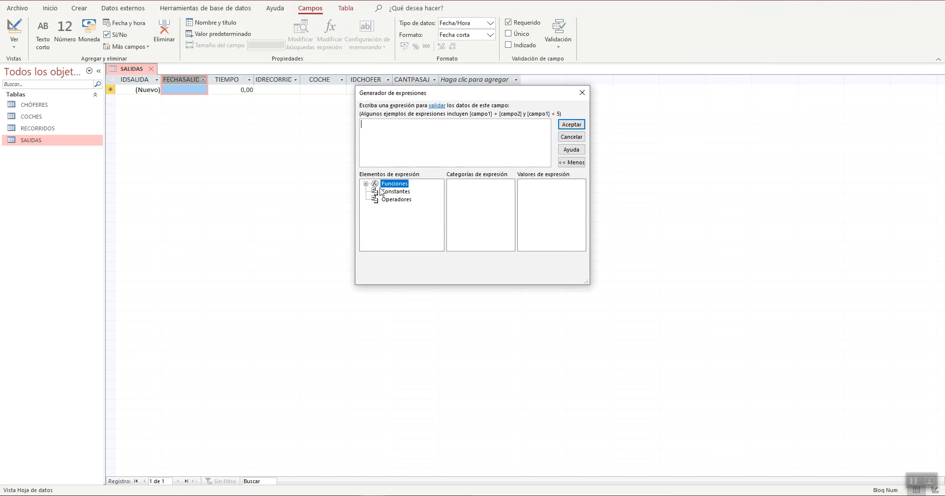
pyautogui.click(390, 192)
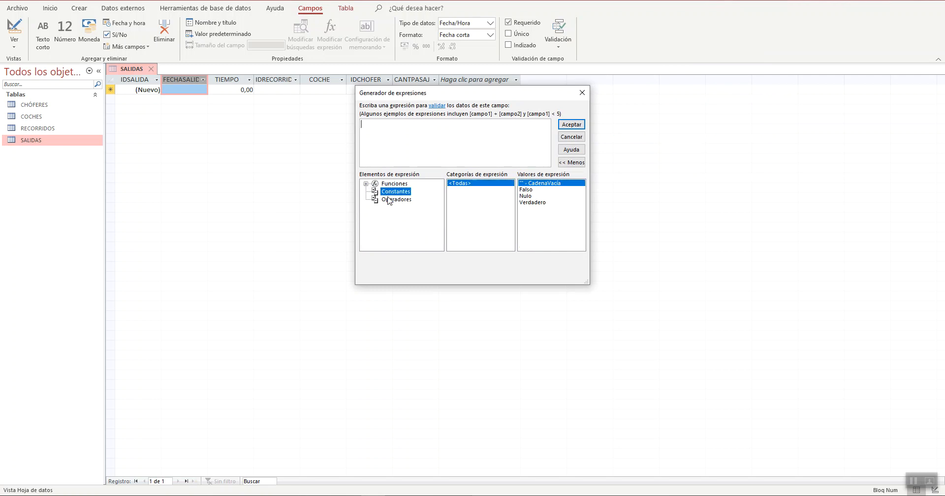
# Step: Build the field validation rule from the >= operator and the date 31/12/2010, and accept it
pyautogui.click(389, 200)
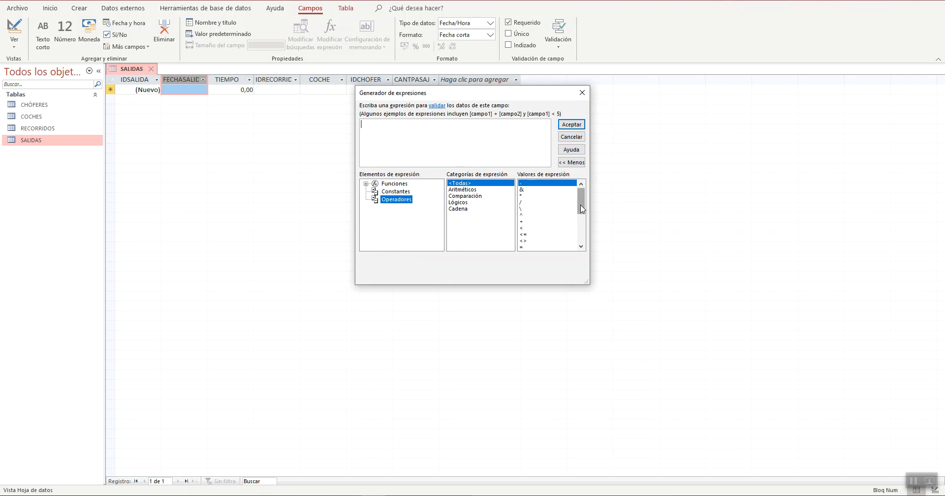
pyautogui.scroll(-3, 581, 211)
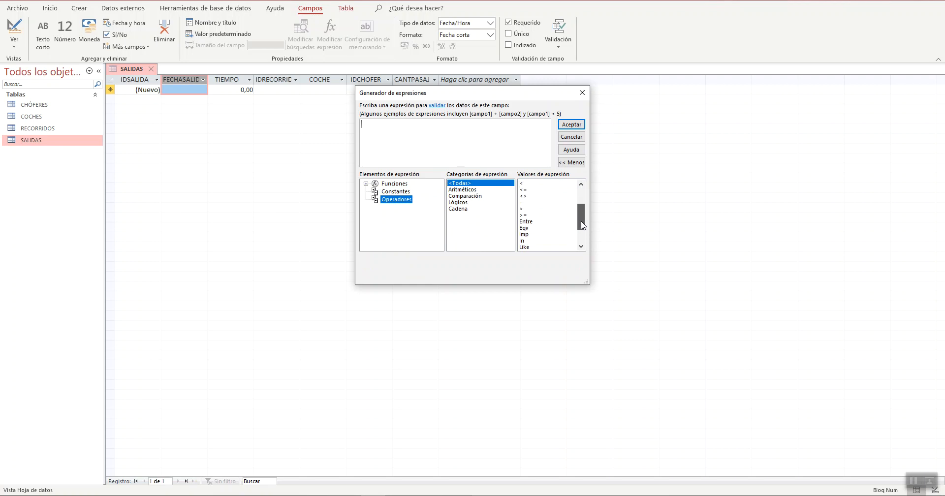
pyautogui.doubleClick(525, 216)
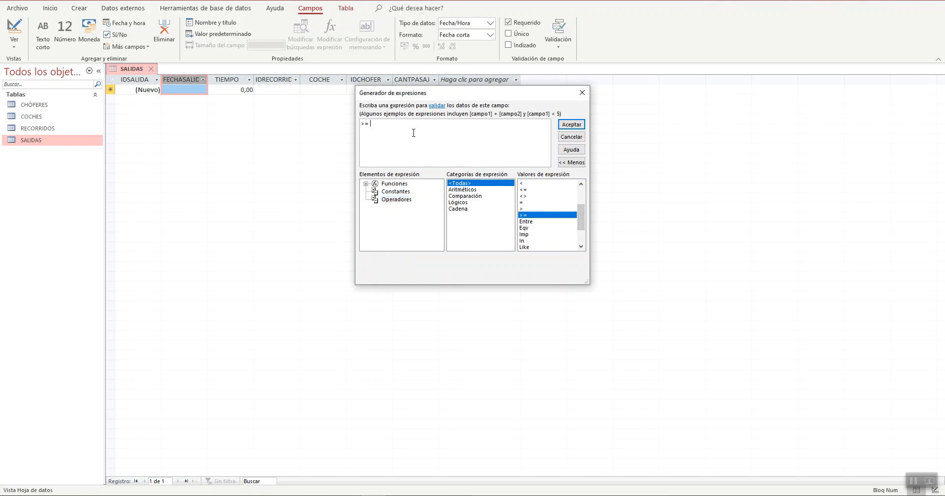
pyautogui.write('31/10')
pyautogui.press('BackSpace')
pyautogui.write('12/2010')
pyautogui.click(571, 125)
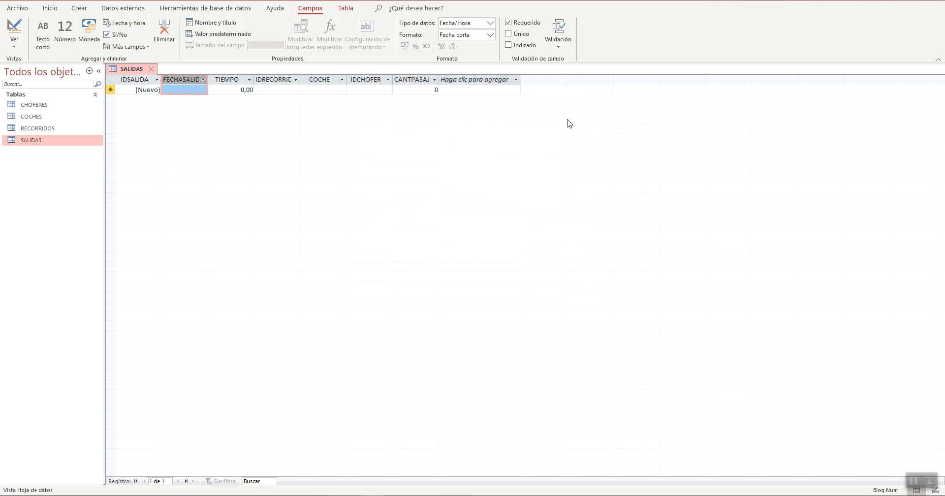
# Step: Set FECHASALIDA's field validation message to "La fecha debe ser posterior al 31 de diciembre de 2010" and check it in Design view
pyautogui.click(560, 47)
pyautogui.click(596, 102)
pyautogui.hotkey('ctrl', 'v')
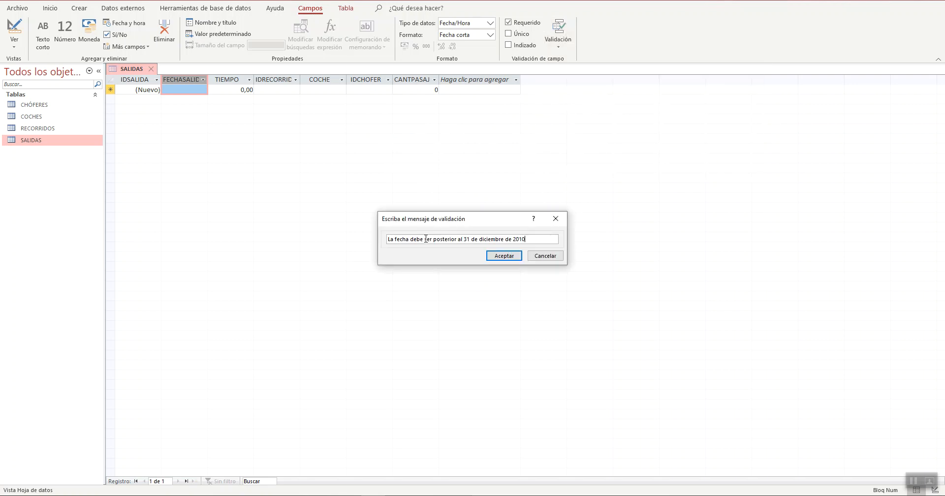
pyautogui.click(493, 257)
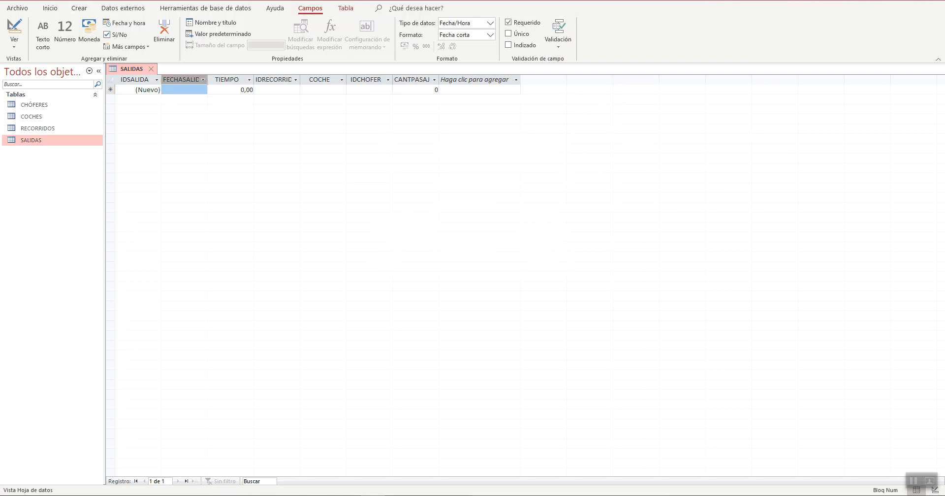
pyautogui.click(14, 30)
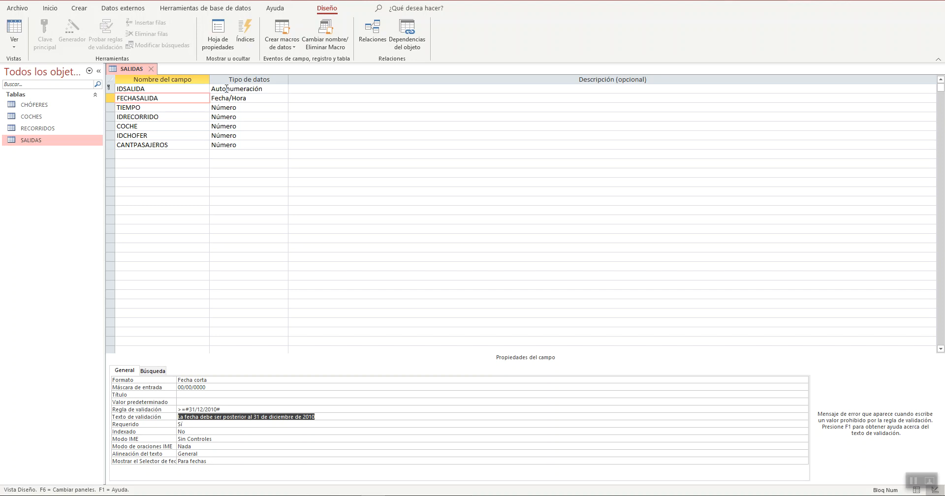
pyautogui.click(15, 29)
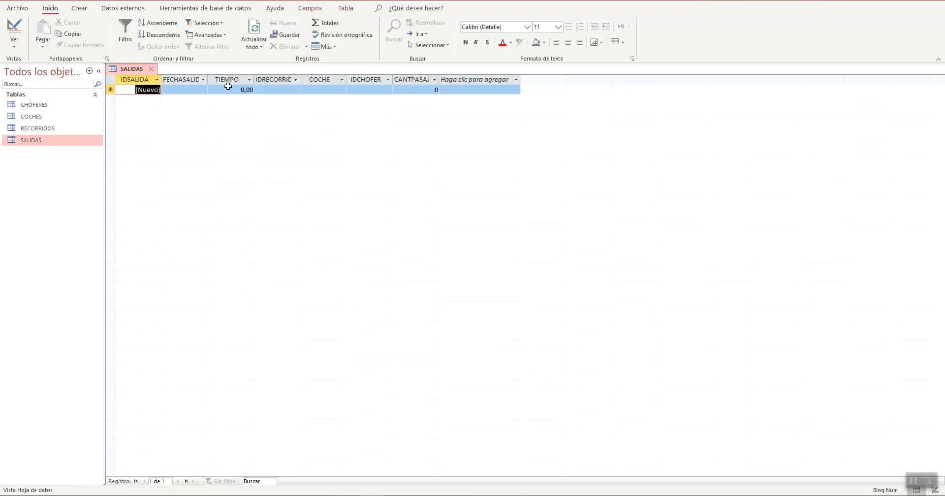
# Step: Test FECHASALIDA's validation rule by entering 23/05/2005 in a new SALIDAS record, and dismiss the message
pyautogui.click(189, 90)
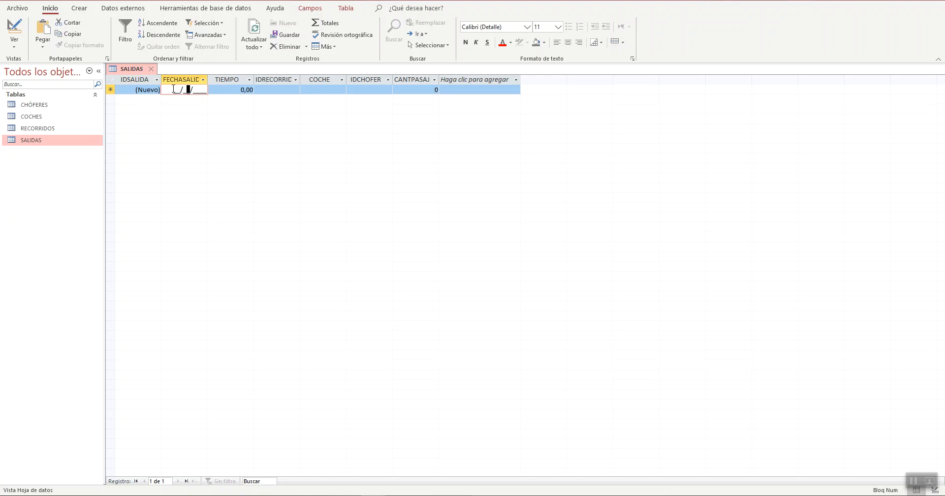
pyautogui.click(175, 90)
pyautogui.write('23/')
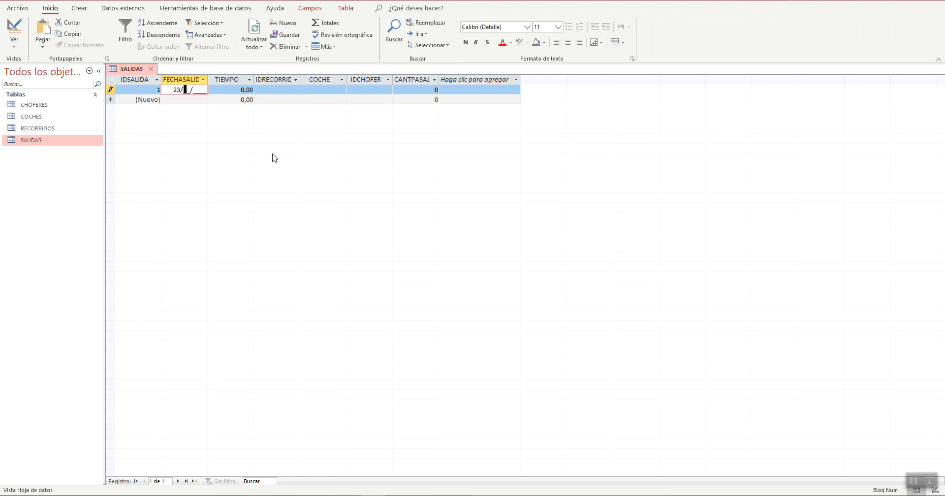
pyautogui.write('05/2')
pyautogui.write('005')
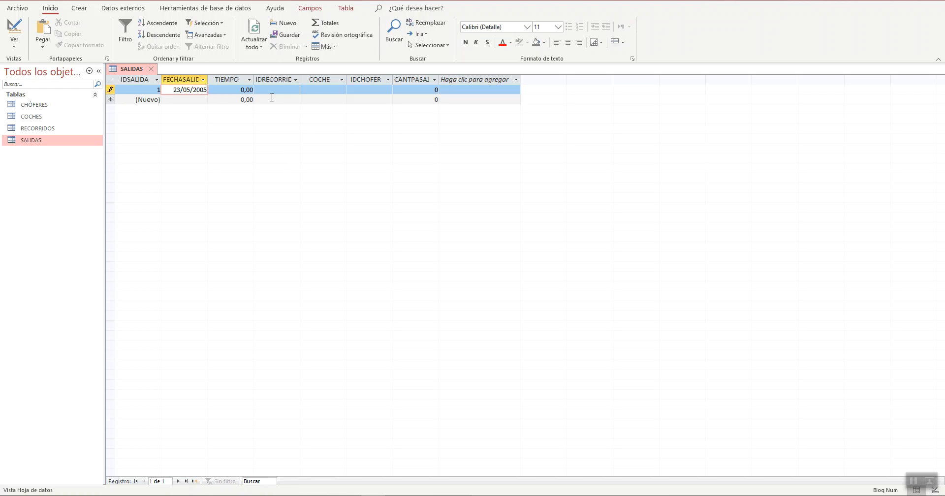
pyautogui.click(272, 97)
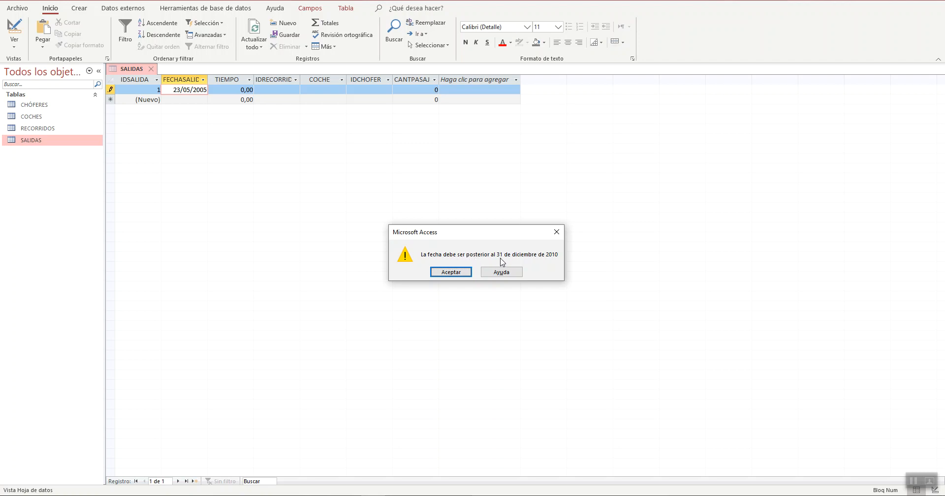
pyautogui.click(451, 272)
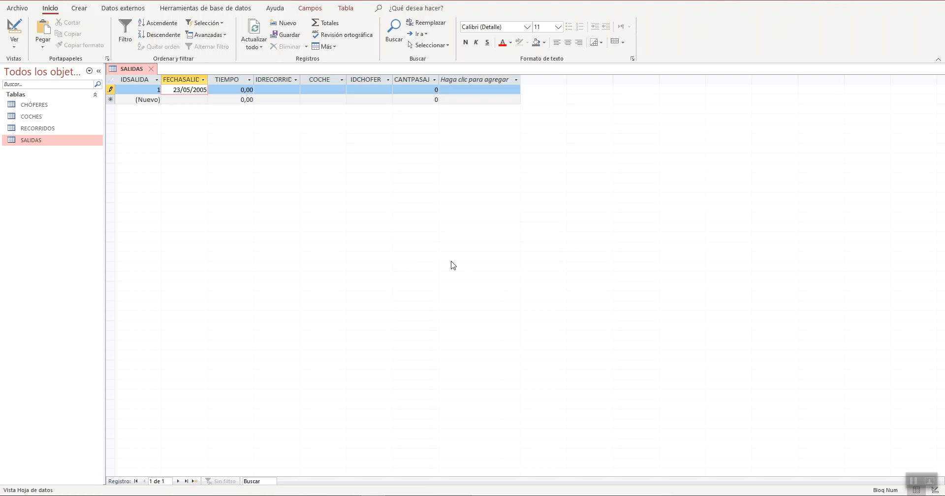
# Step: Clear the test date and close the SALIDAS table, discarding the unsaved record
pyautogui.press('BackSpace')
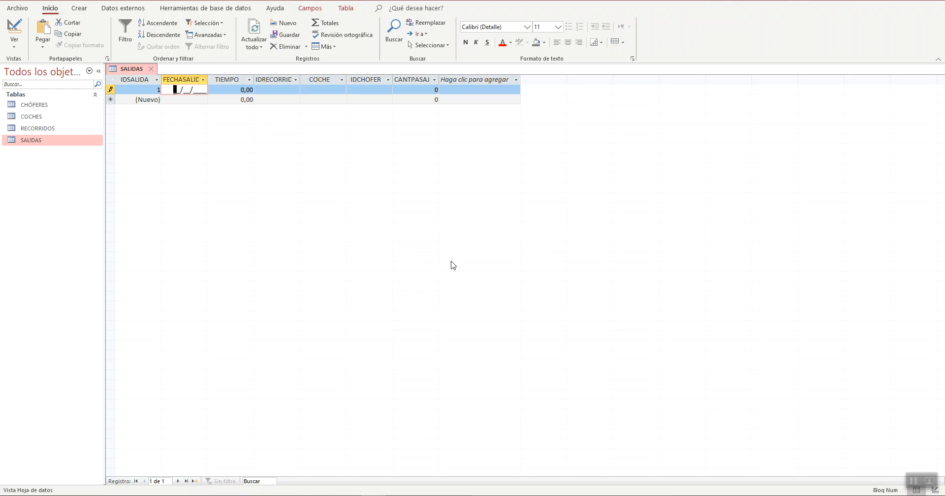
pyautogui.press('Escape')
pyautogui.click(151, 69)
pyautogui.click(494, 272)
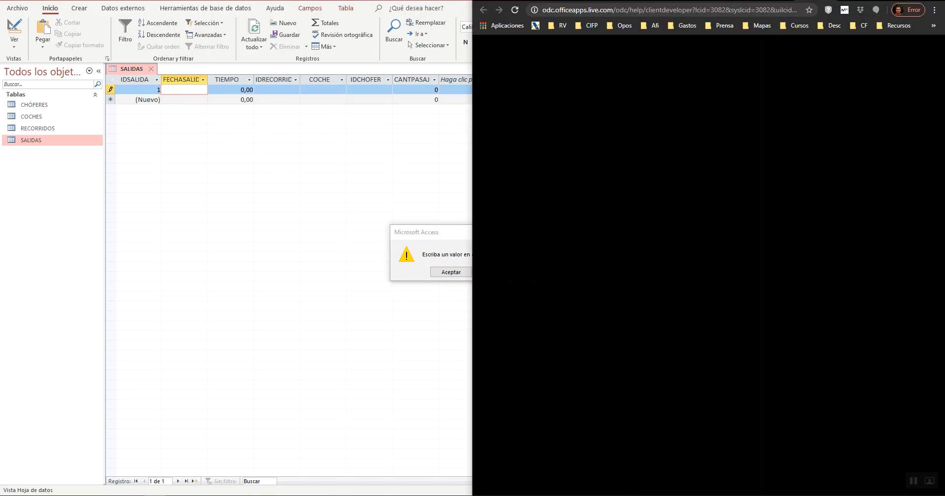
pyautogui.click(192, 1)
pyautogui.click(464, 271)
pyautogui.click(452, 283)
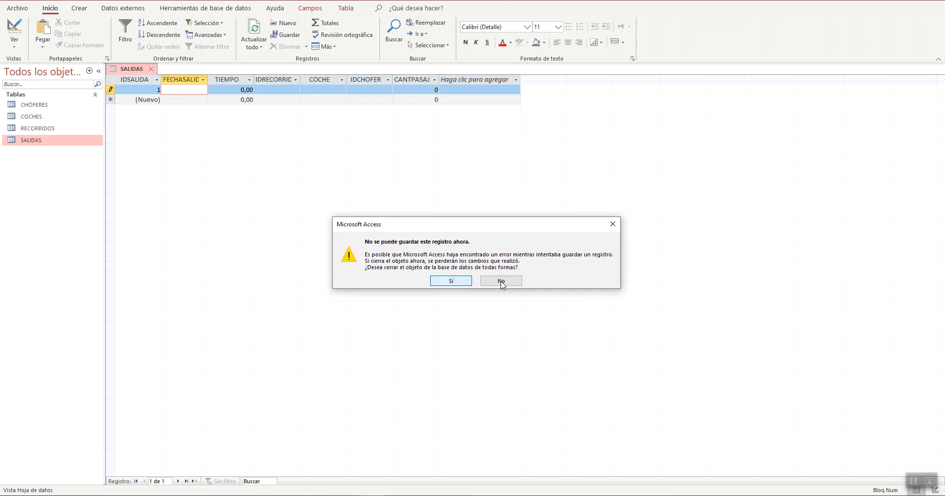
pyautogui.click(455, 283)
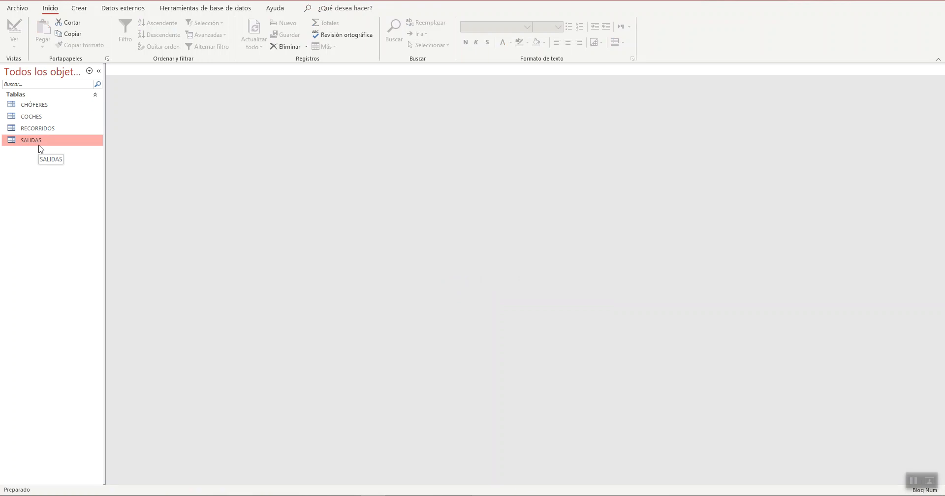
# Step: Open the CHÓFERES table, select its second record as an example, and close the table
pyautogui.click(28, 108)
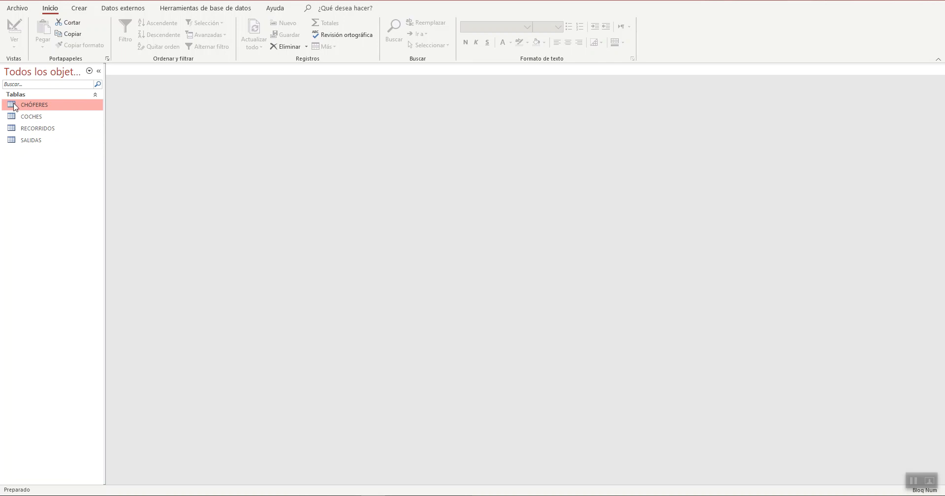
pyautogui.doubleClick(29, 108)
pyautogui.click(115, 98)
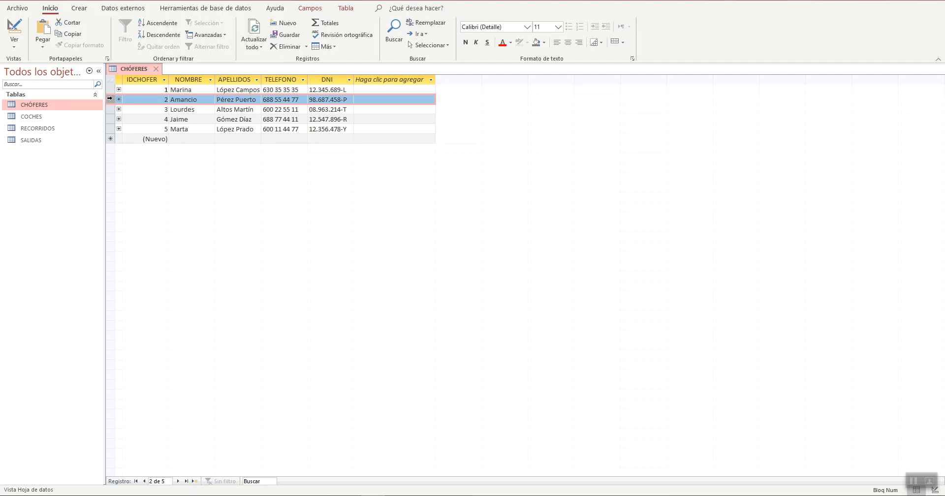
pyautogui.click(157, 70)
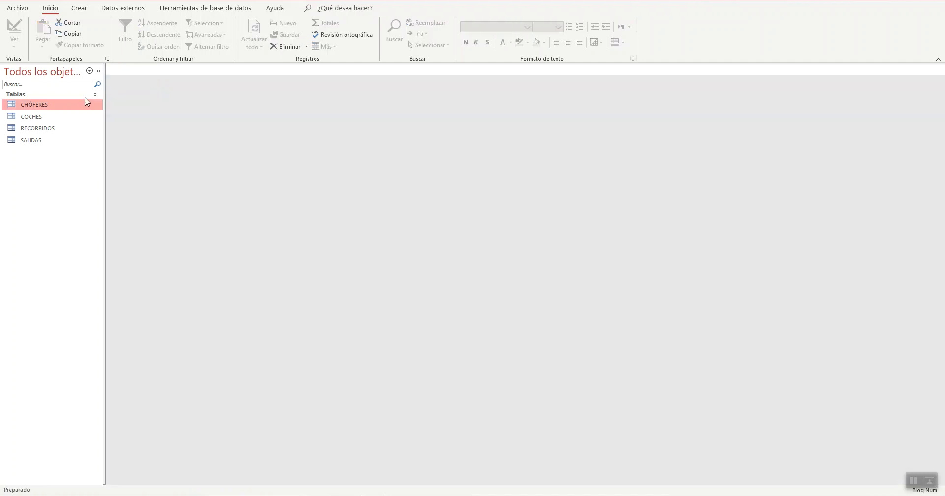
# Step: Reopen the SALIDAS table, look at its available views, and close it again
pyautogui.click(16, 141)
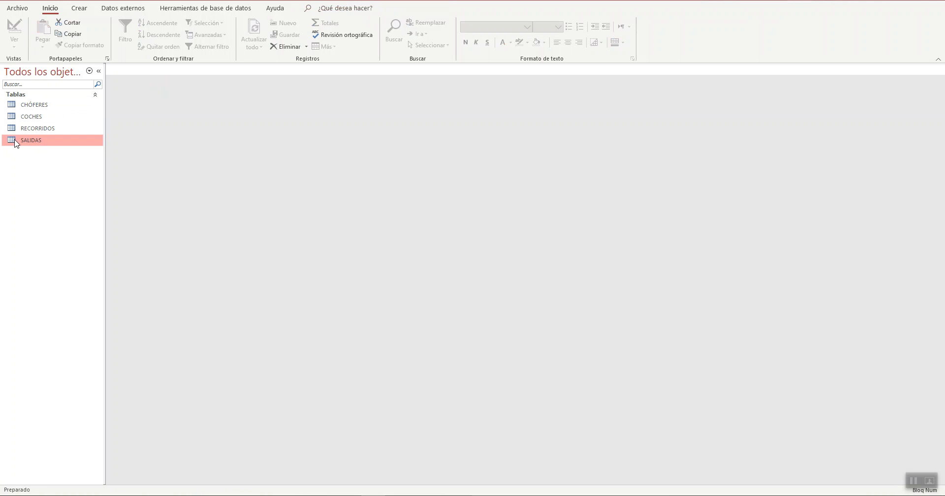
pyautogui.doubleClick(15, 142)
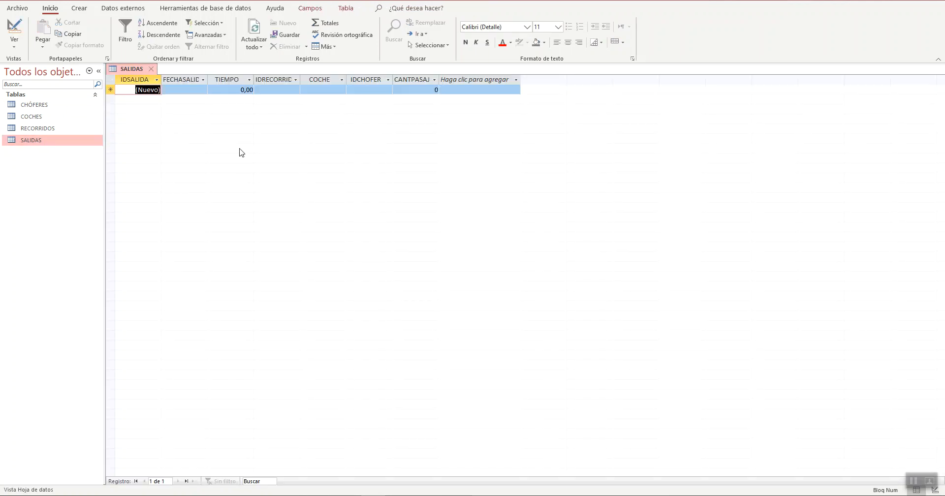
pyautogui.click(14, 44)
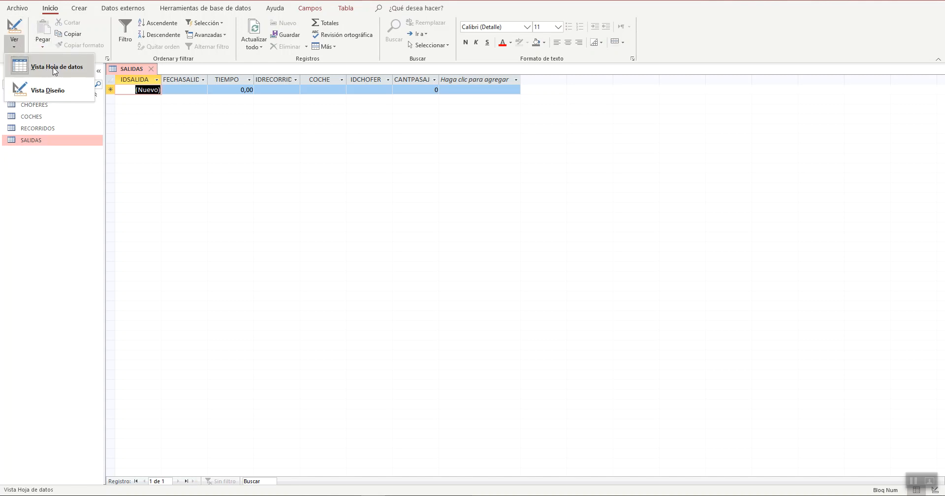
pyautogui.click(16, 45)
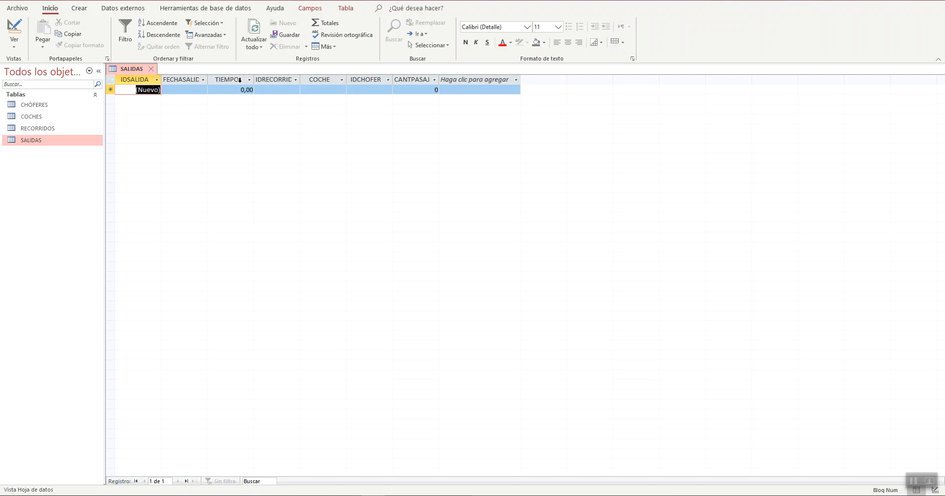
pyautogui.click(151, 69)
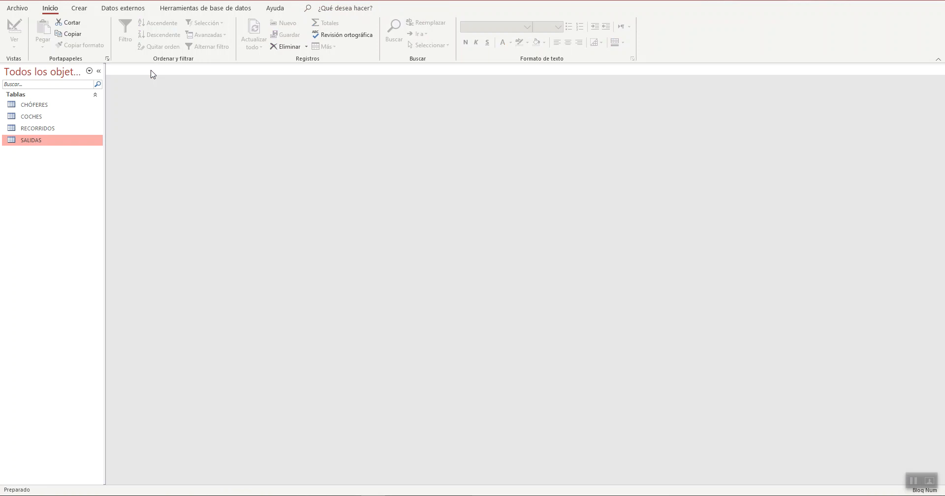
# Step: Open the RECORRIDOS table in Datasheet view and compare its COSTEHORA and PRECIOHORA columns
pyautogui.click(35, 129)
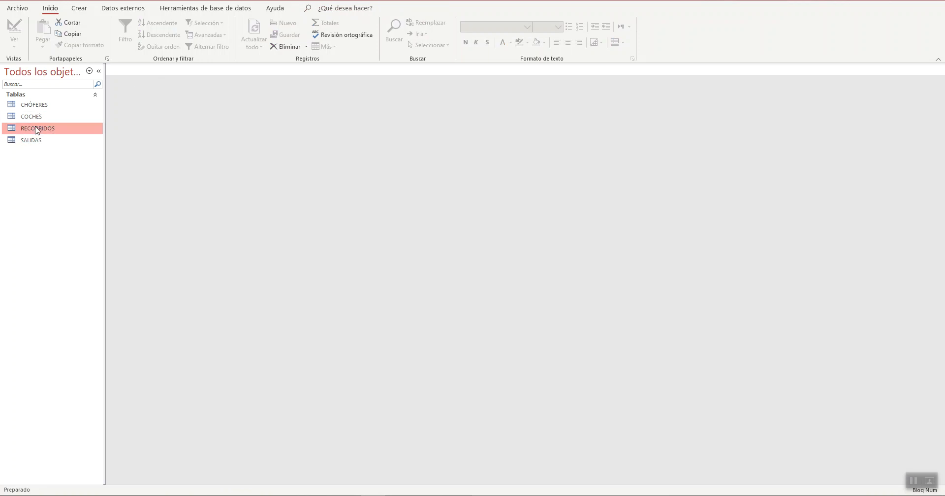
pyautogui.doubleClick(37, 130)
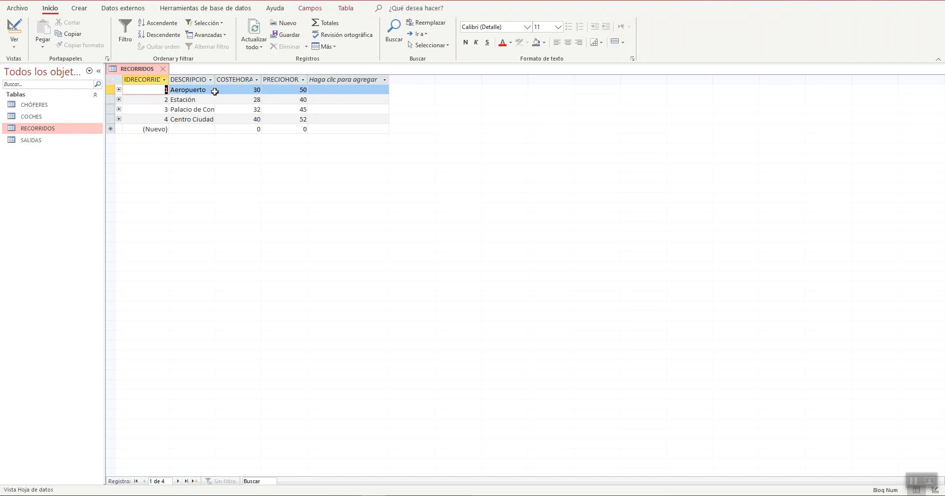
pyautogui.click(228, 91)
pyautogui.click(232, 79)
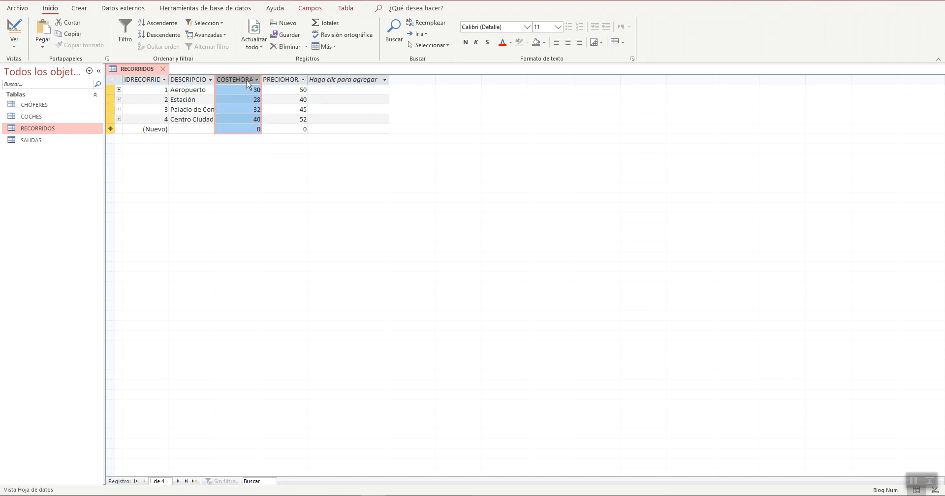
pyautogui.click(280, 77)
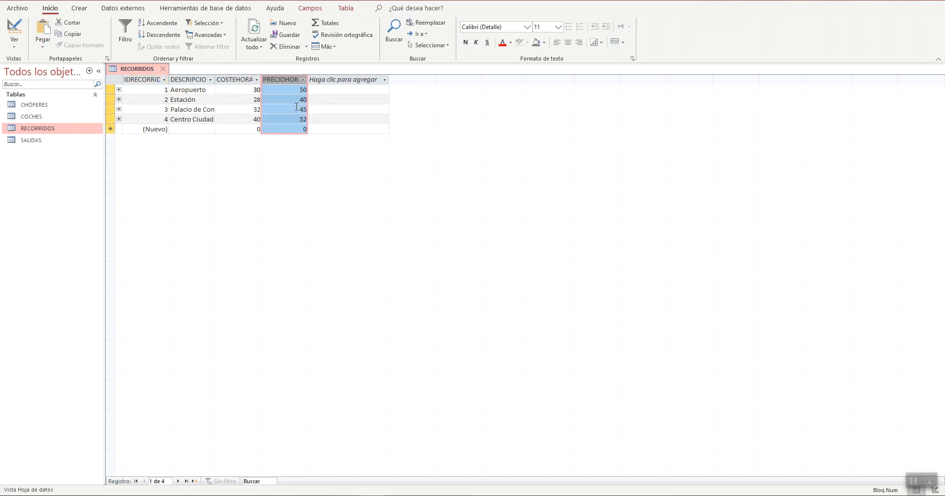
pyautogui.moveTo(299, 88); pyautogui.dragTo(308, 88)
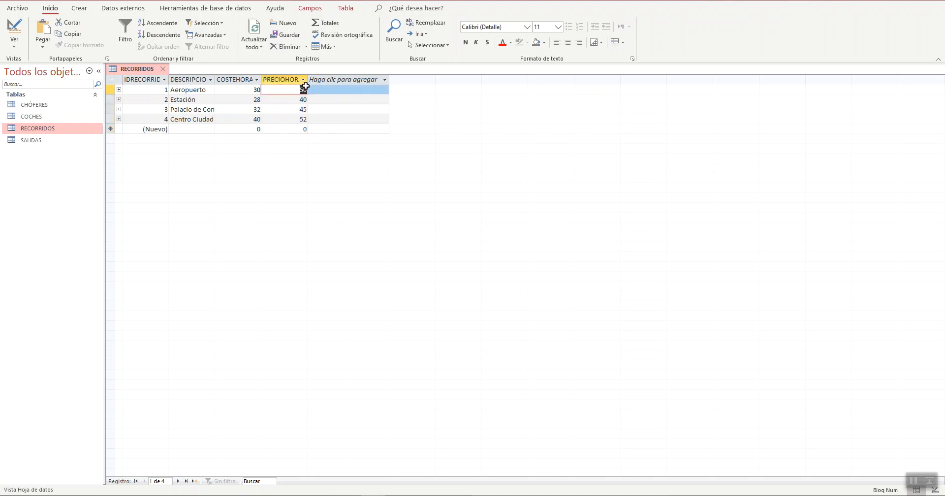
pyautogui.click(242, 90)
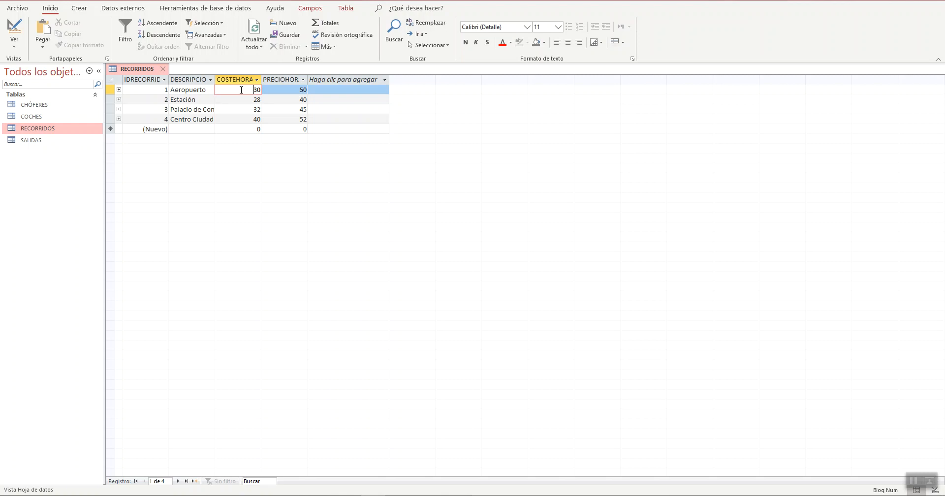
pyautogui.click(162, 89)
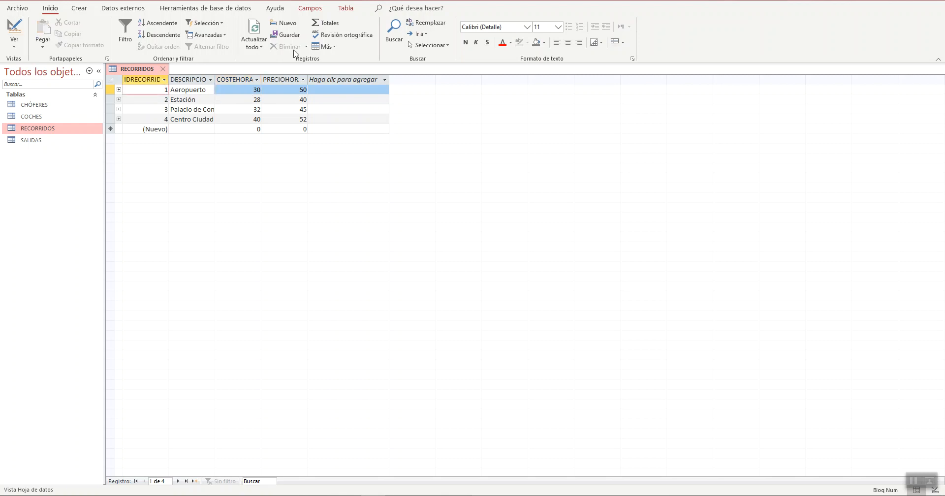
# Step: Open the record validation rule of the RECORRIDOS table and clear its existing expression
pyautogui.click(311, 8)
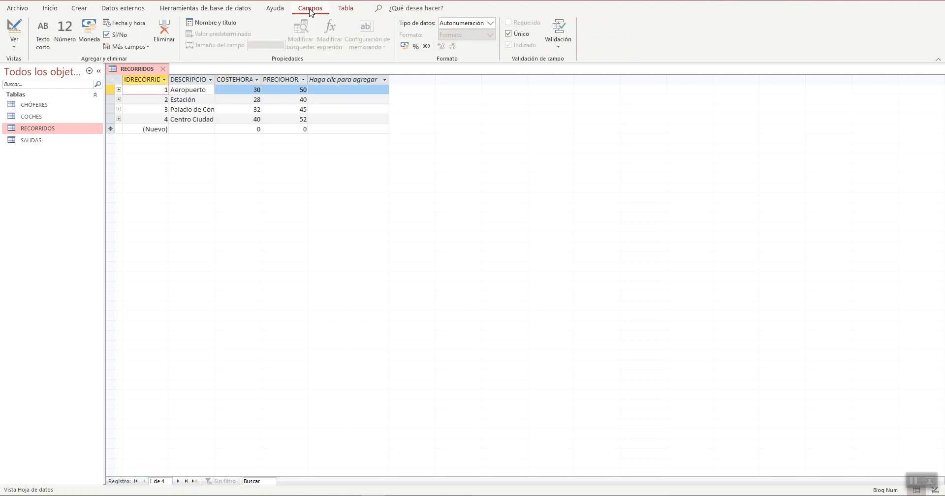
pyautogui.click(562, 42)
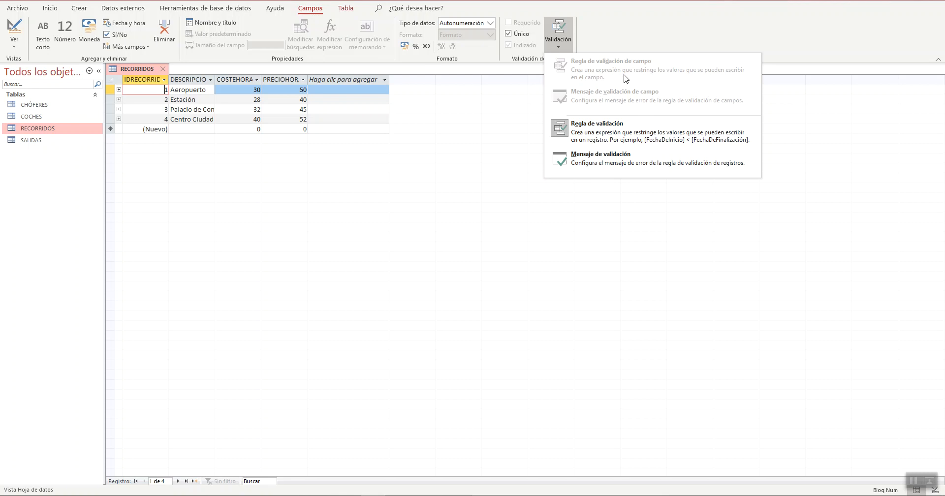
pyautogui.click(653, 144)
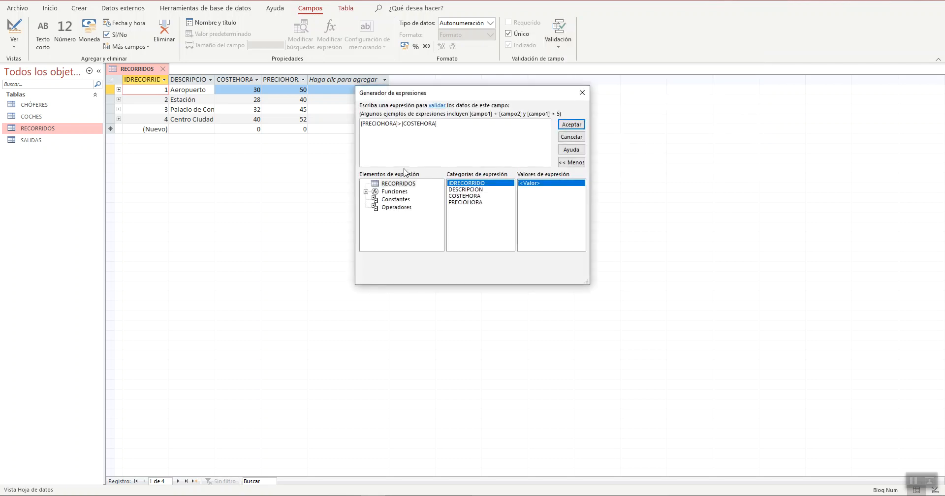
pyautogui.moveTo(437, 126); pyautogui.dragTo(296, 113)
pyautogui.press('Delete')
# Step: Build the record validation rule [PRECIOHORA] > [COSTEHORA] from the RECORRIDOS fields and accept it
pyautogui.click(399, 184)
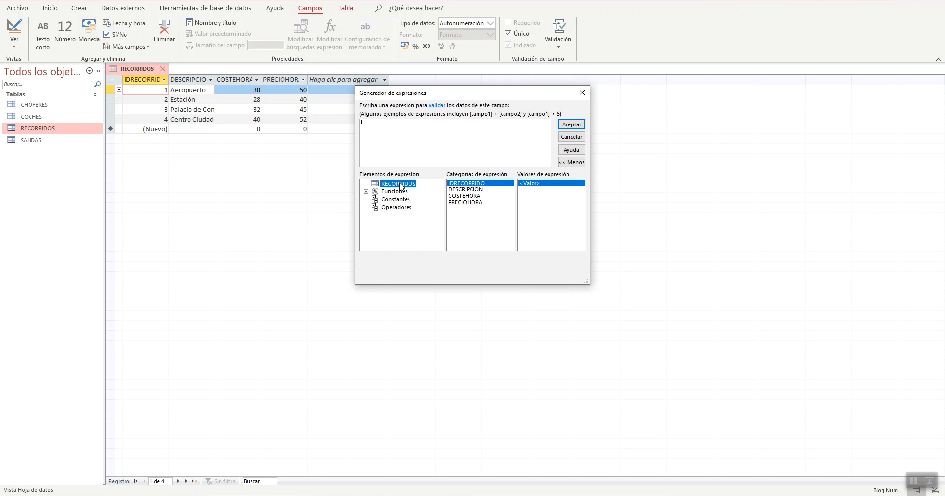
pyautogui.click(450, 202)
pyautogui.doubleClick(451, 202)
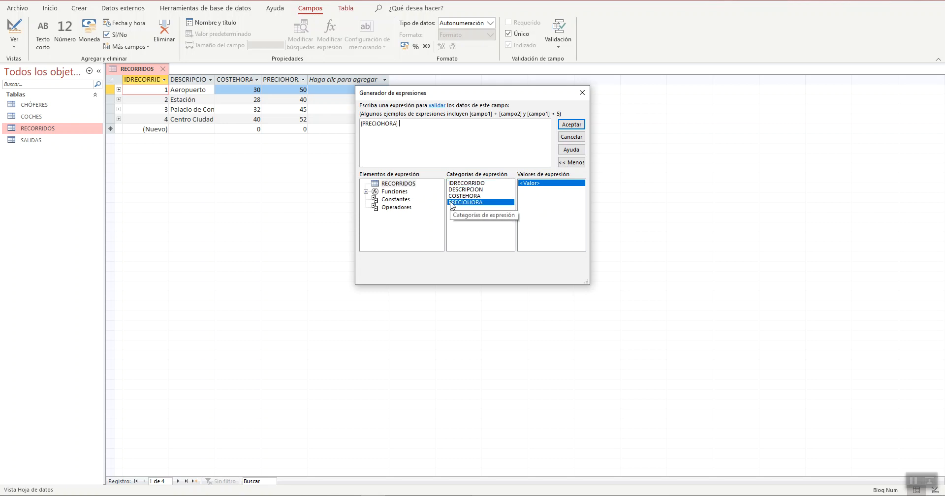
pyautogui.write('>')
pyautogui.doubleClick(472, 196)
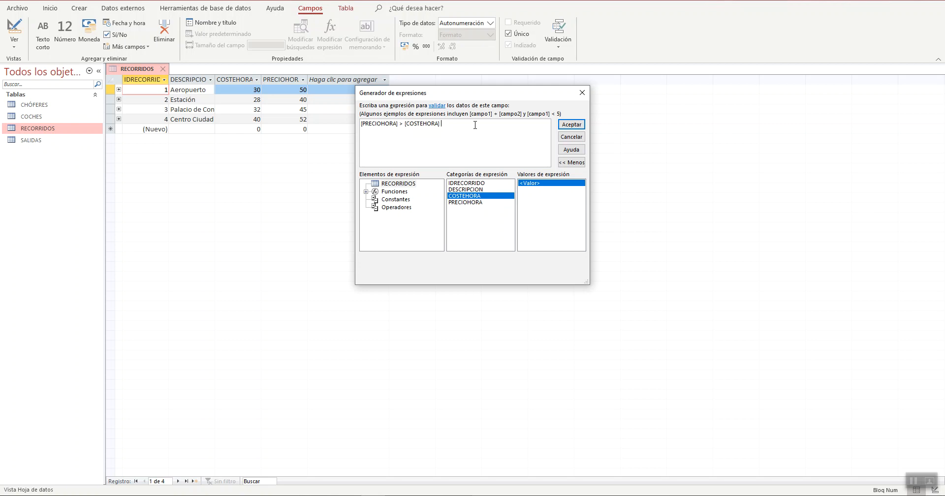
pyautogui.click(564, 126)
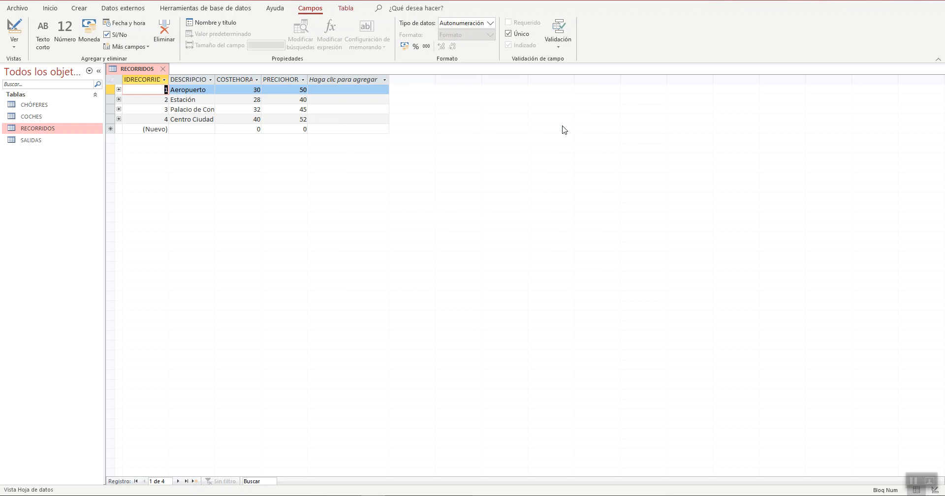
# Step: Set the RECORRIDOS record validation message to "El precio de la hora debe ser superior al coste de la hora."
pyautogui.click(562, 39)
pyautogui.click(617, 161)
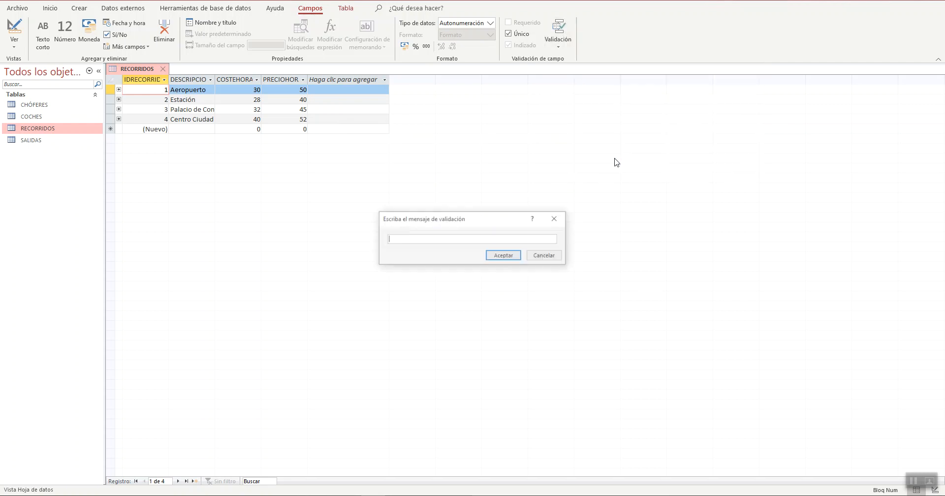
pyautogui.write('Que')
pyautogui.press('BackSpace')
pyautogui.press('BackSpace')
pyautogui.press('BackSpace')
pyautogui.write('El precio')
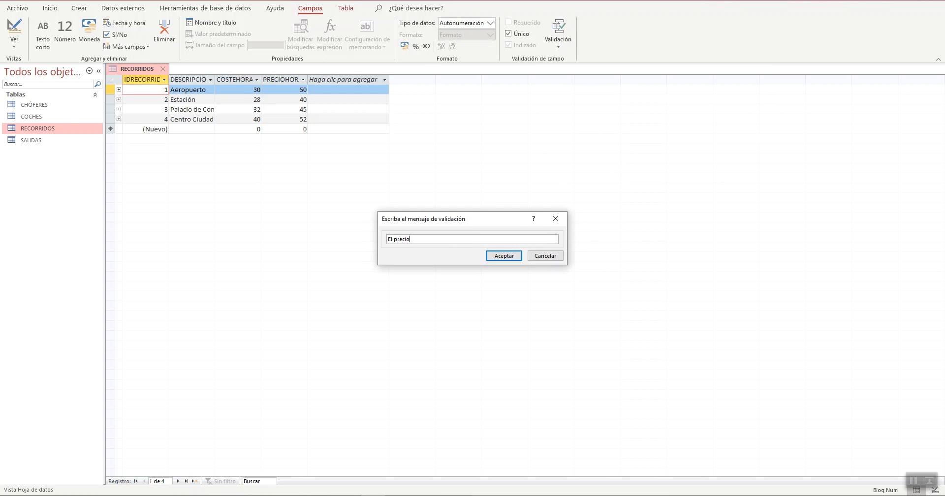
pyautogui.write(' de la hora debe ser superior')
pyautogui.write(' al precio')
pyautogui.press('BackSpace')
pyautogui.press('BackSpace')
pyautogui.press('BackSpace')
pyautogui.press('BackSpace')
pyautogui.press('BackSpace')
pyautogui.press('BackSpace')
pyautogui.press('BackSpace')
pyautogui.write('coste de lahora')
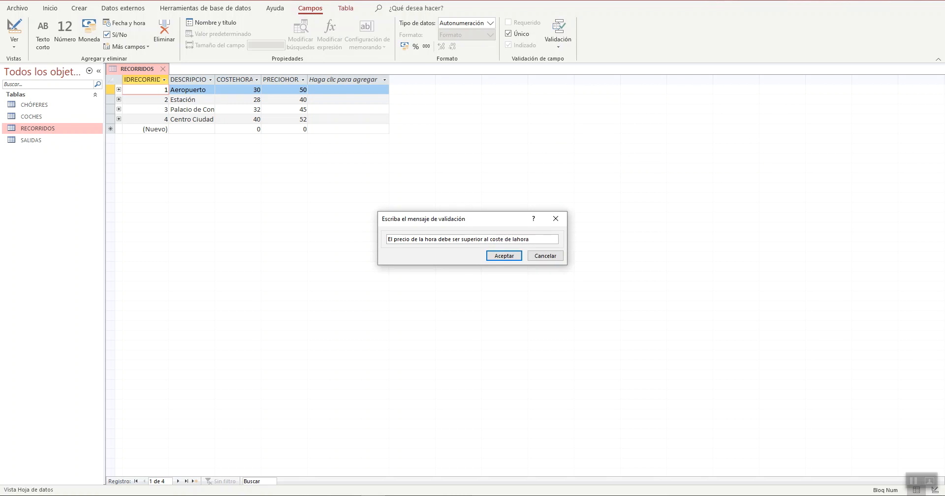
pyautogui.press('BackSpace')
pyautogui.press('BackSpace')
pyautogui.press('BackSpace')
pyautogui.press('BackSpace')
pyautogui.write('hora.')
pyautogui.click(502, 256)
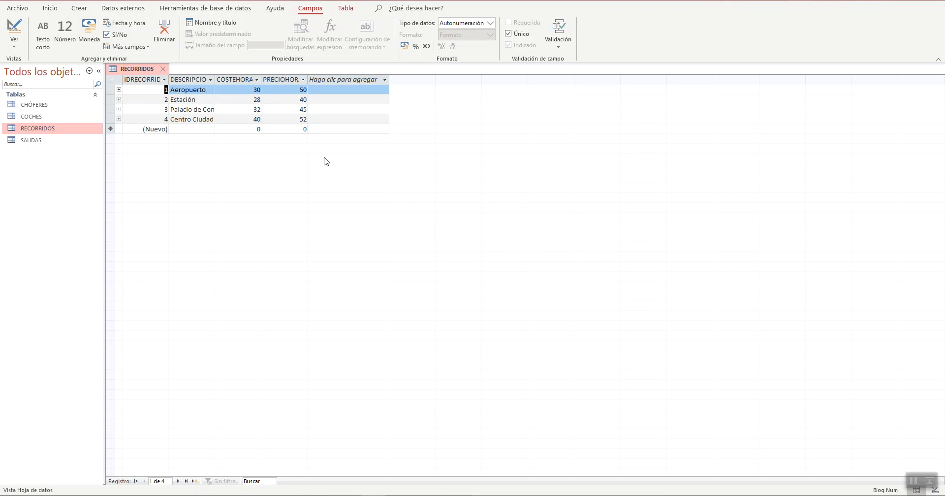
# Step: Inspect the field-level validation rule properties of PRECIOHORA and COSTEHORA in the Design view of RECORRIDOS
pyautogui.click(15, 34)
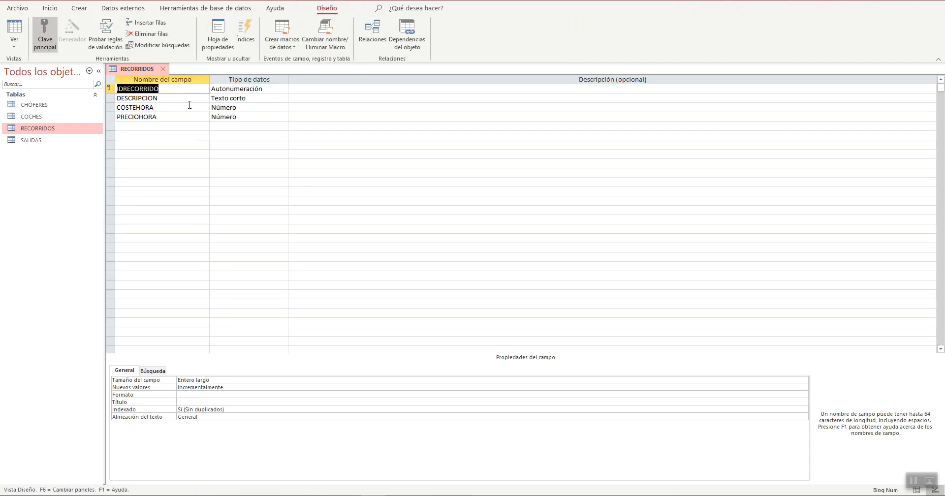
pyautogui.click(190, 106)
pyautogui.click(188, 117)
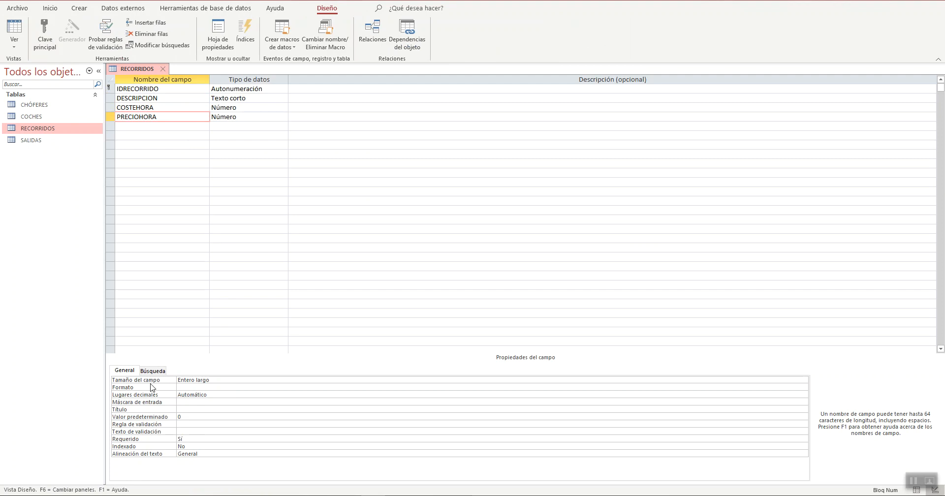
pyautogui.click(157, 108)
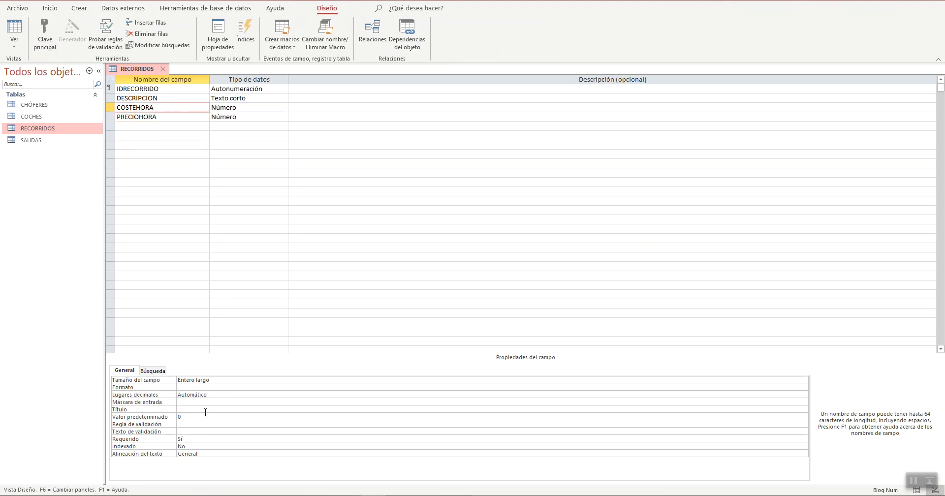
pyautogui.click(195, 426)
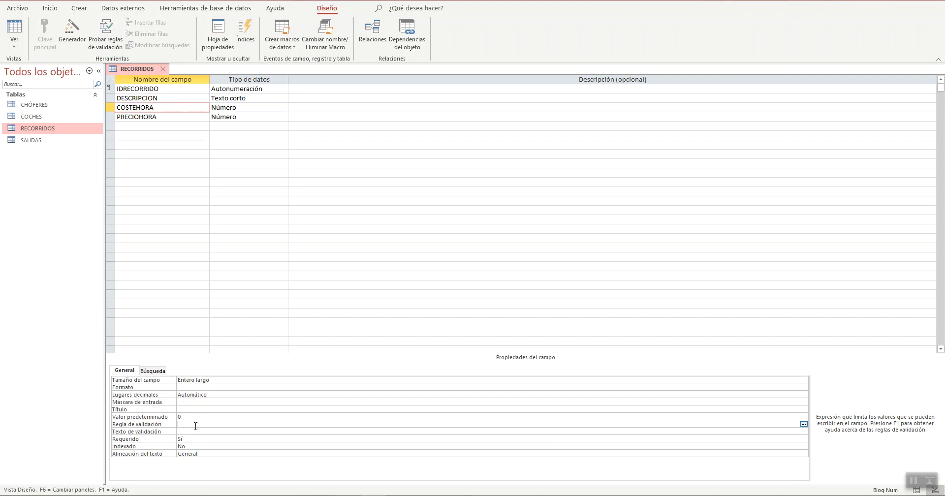
# Step: Test the record validation rule in Datasheet view by trying PRECIOHORA 30 on record 3, and restore the value to 45
pyautogui.click(14, 30)
pyautogui.doubleClick(301, 109)
pyautogui.write('30')
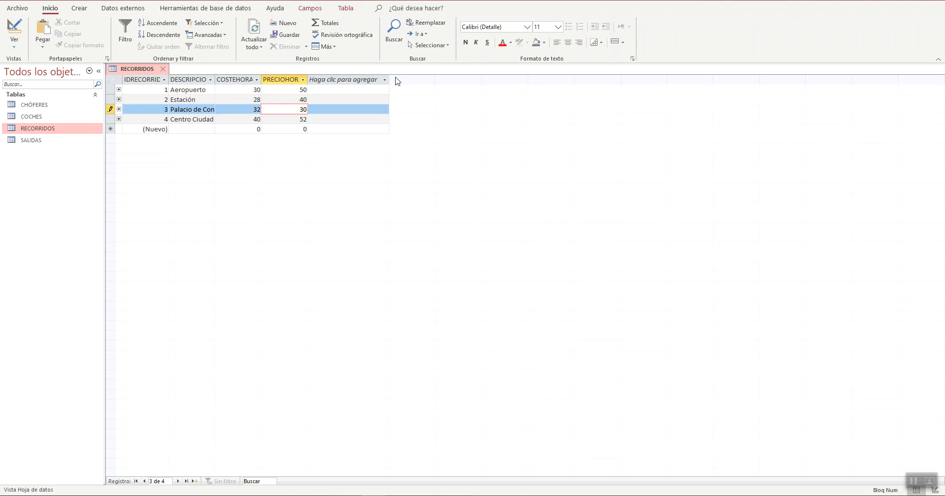
pyautogui.press('Return')
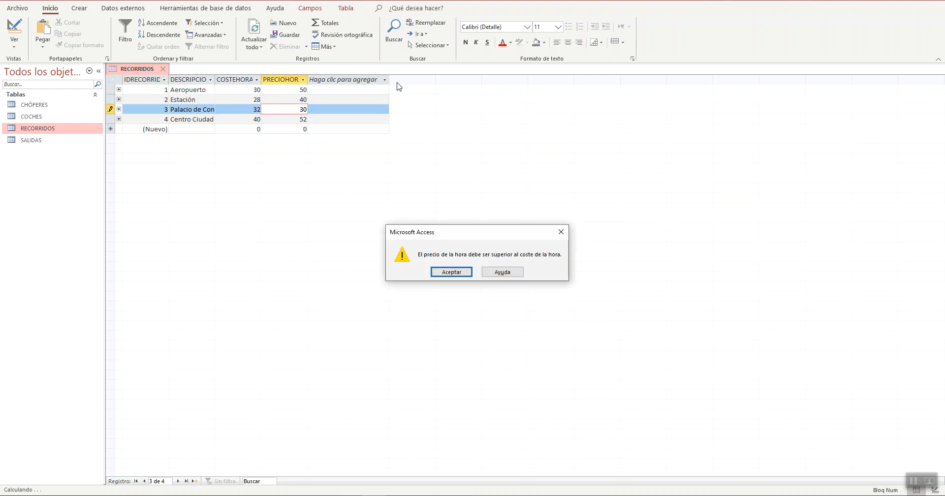
pyautogui.click(436, 269)
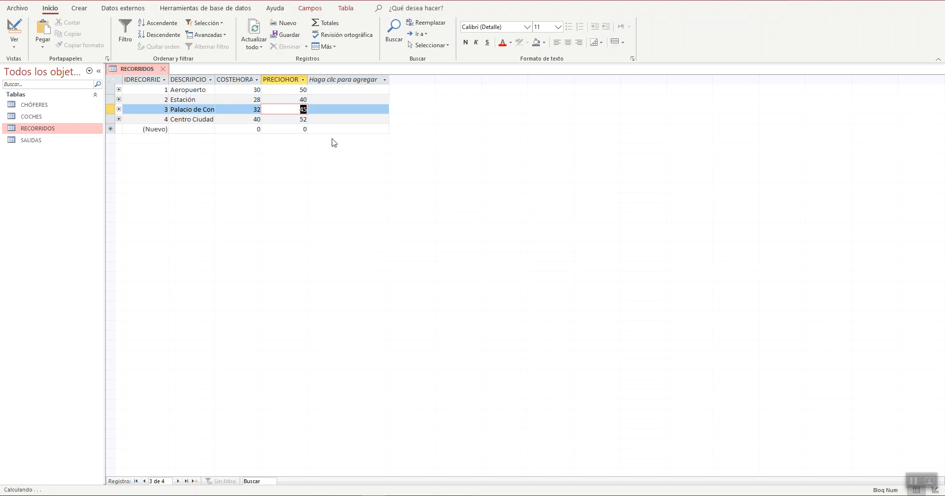
pyautogui.write('45')
pyautogui.press('Return')
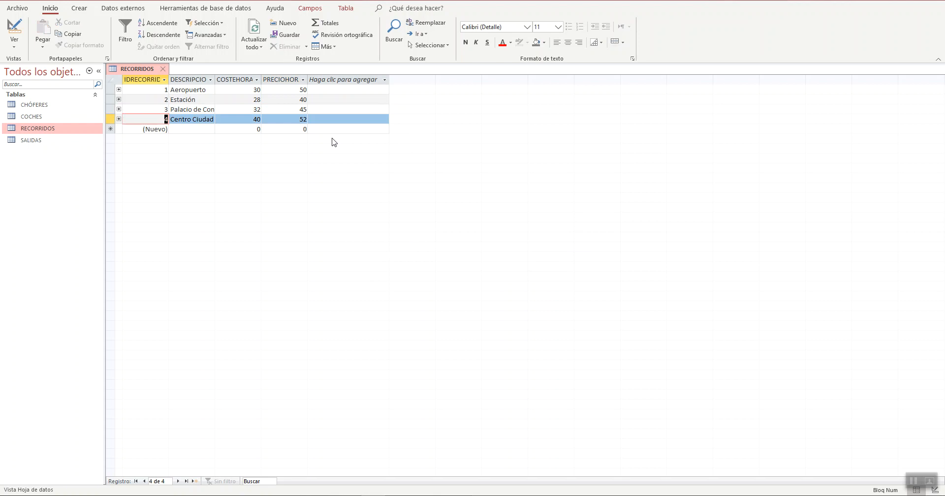